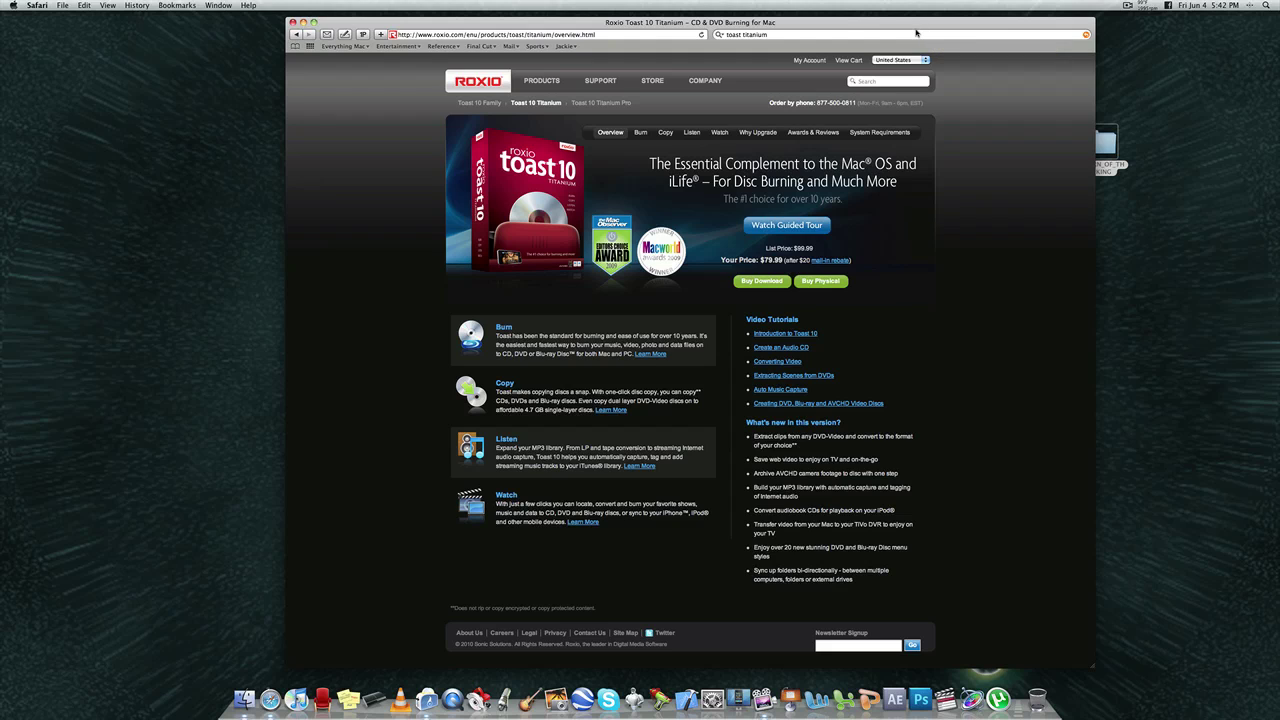
Step: Minimize Safari and bring the Toast Data project forward beside the Media Browser
{"action": "left_click_drag", "start_coordinate": [887, 27], "coordinate": [875, 29]}
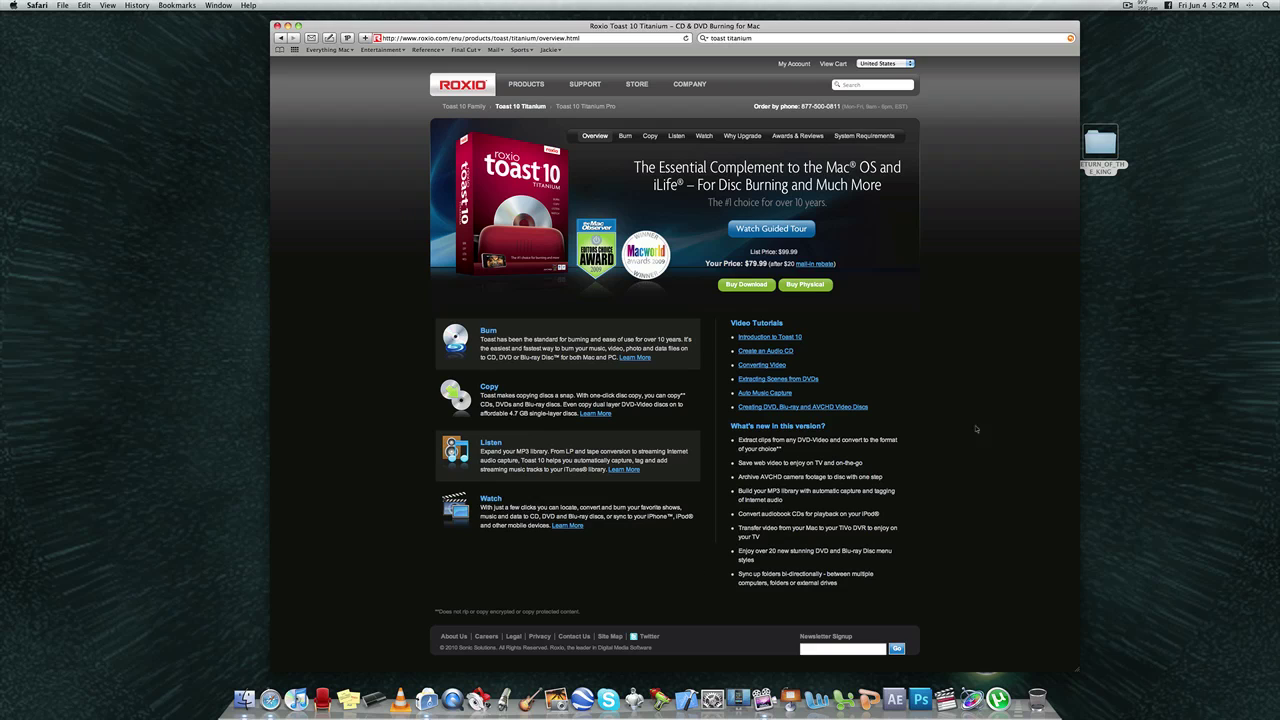
{"action": "left_click", "coordinate": [1108, 143]}
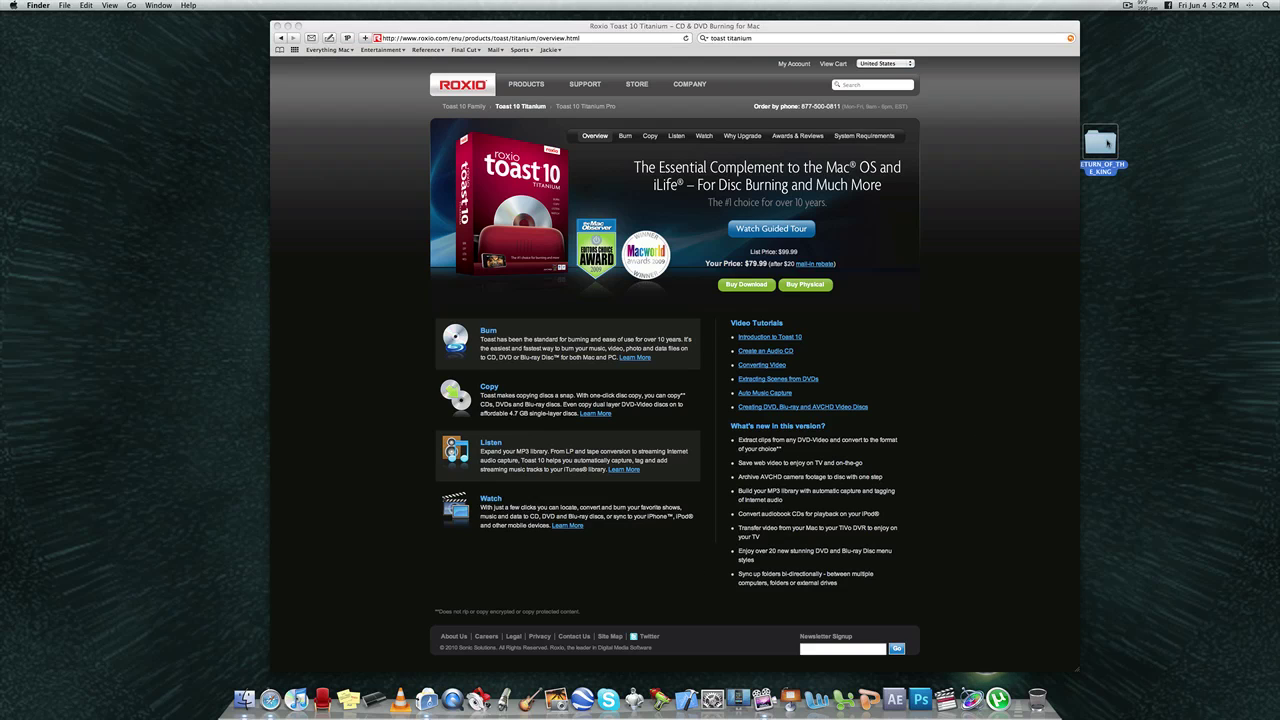
{"action": "left_click", "coordinate": [287, 25]}
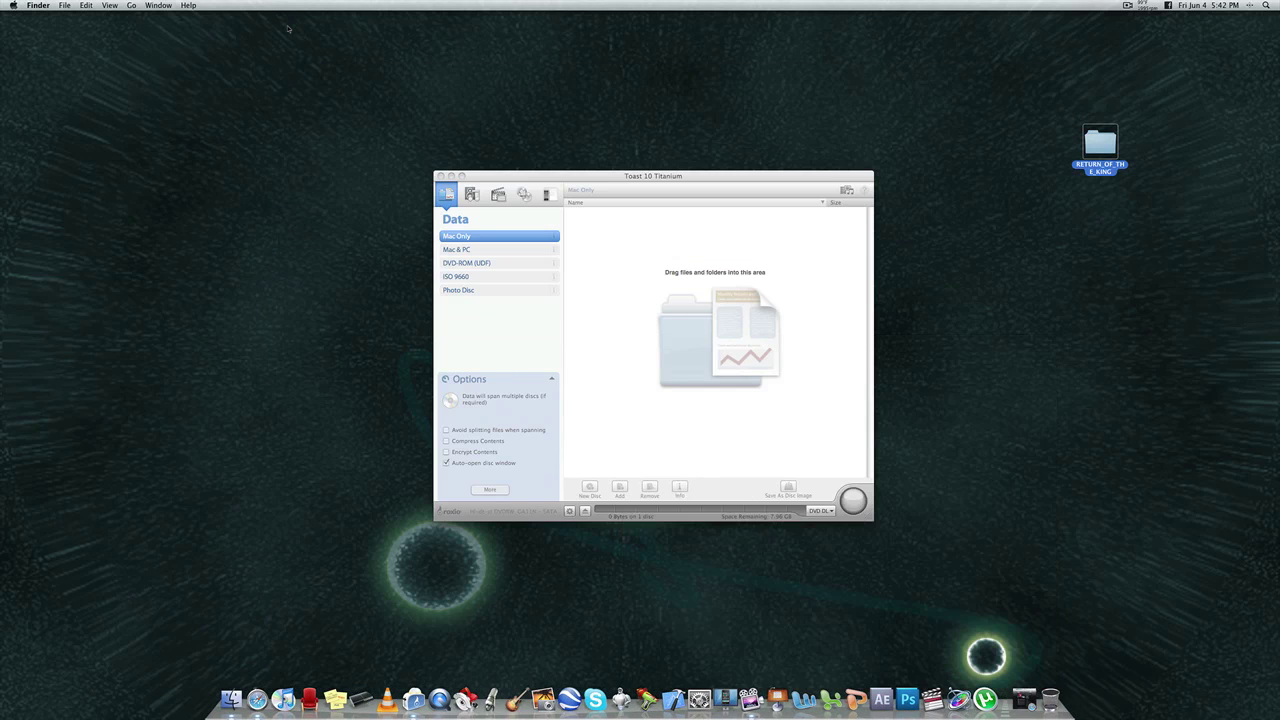
{"action": "left_click", "coordinate": [621, 176]}
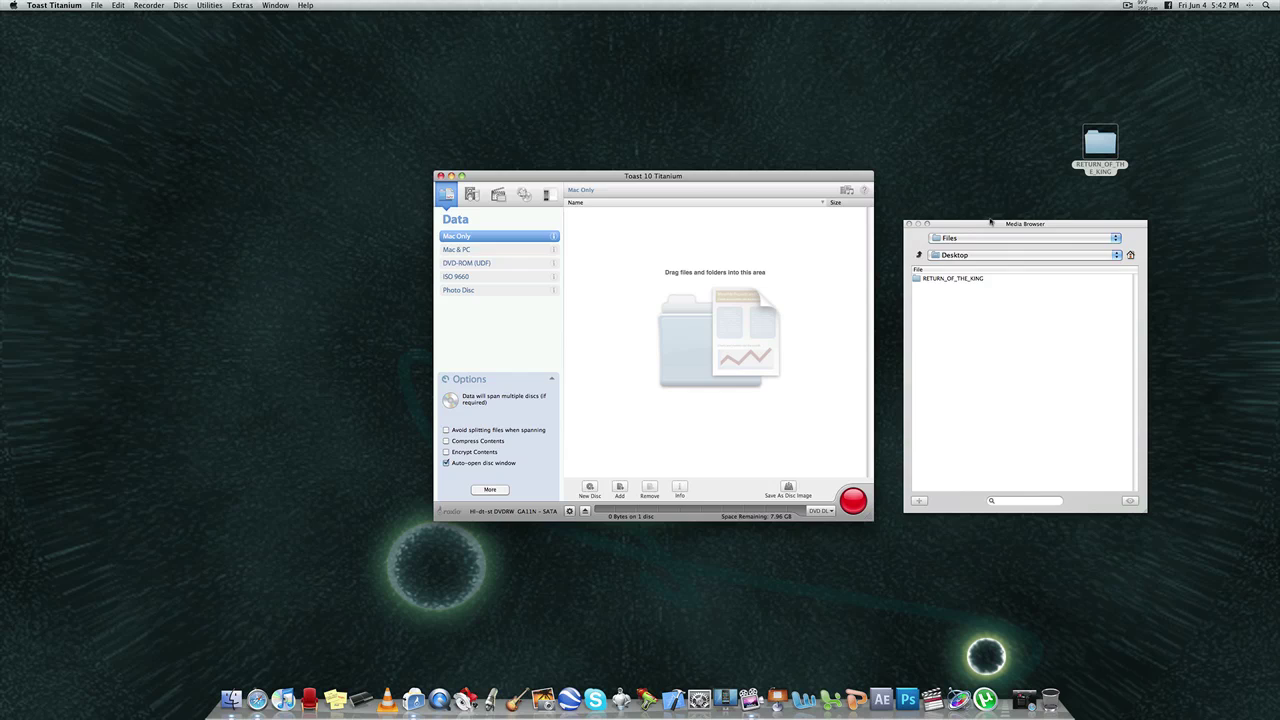
{"action": "left_click_drag", "start_coordinate": [991, 222], "coordinate": [972, 223]}
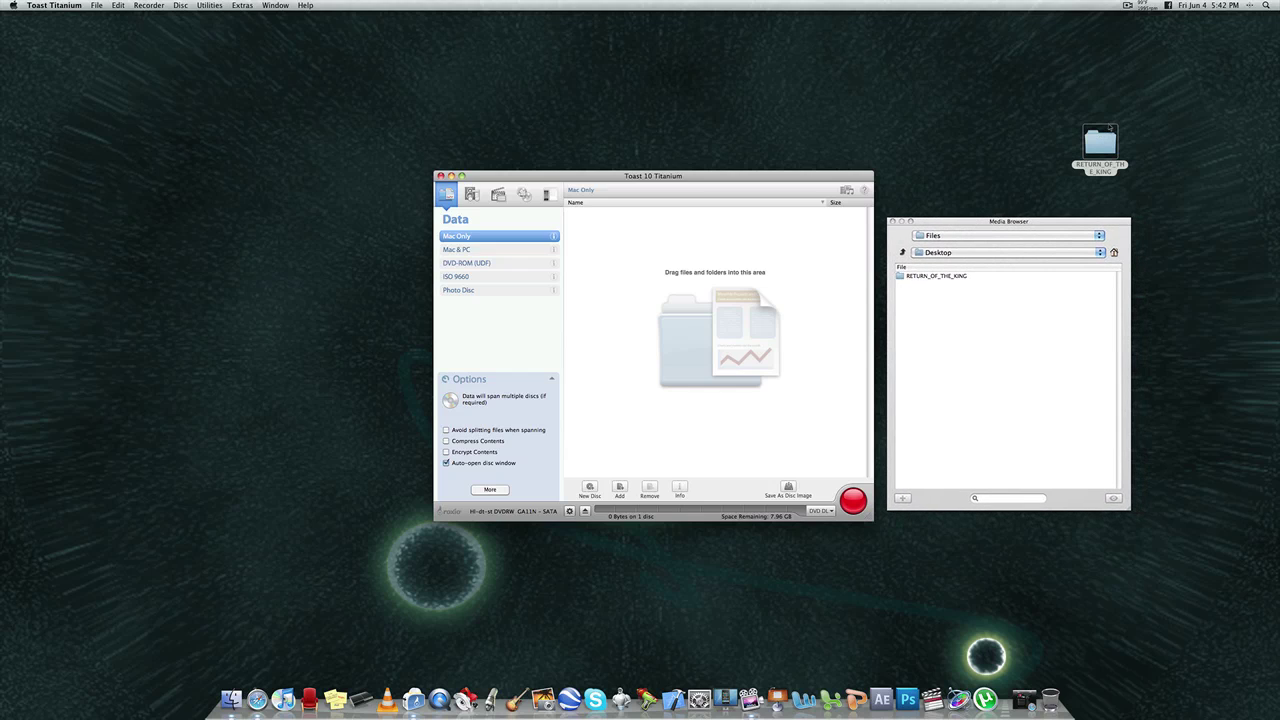
{"action": "right_click", "coordinate": [1100, 150]}
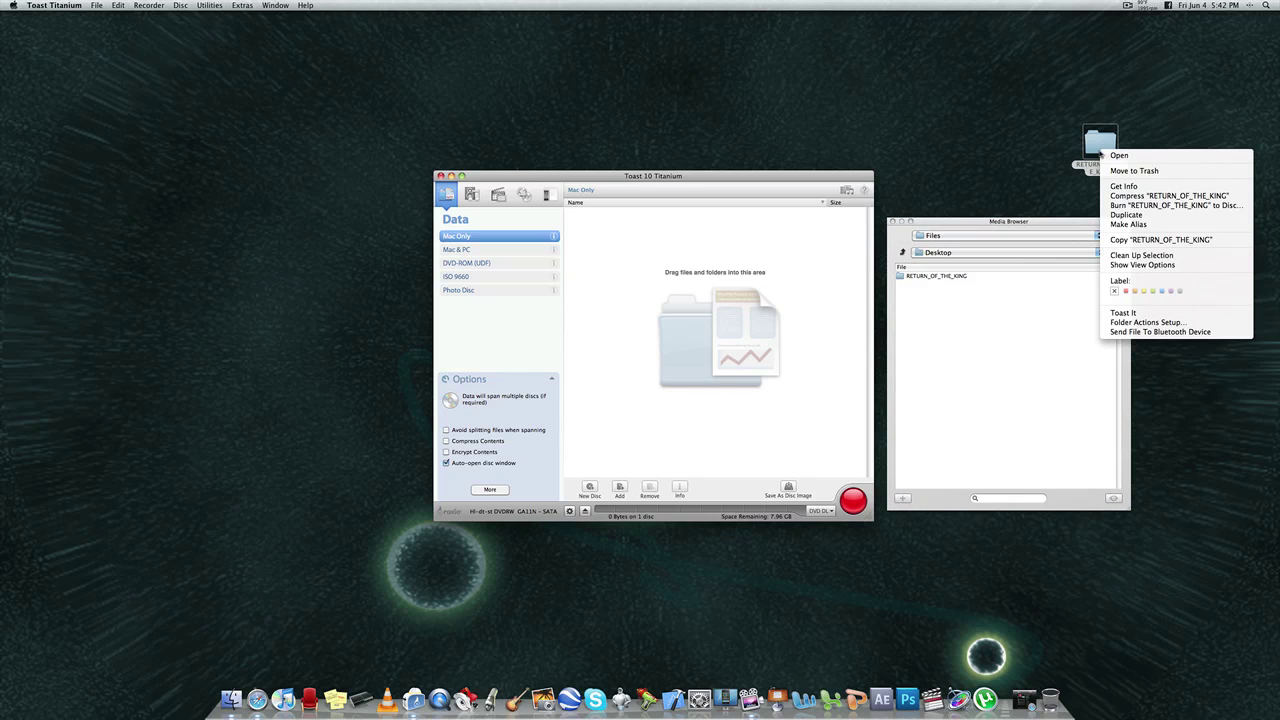
{"action": "left_click", "coordinate": [1145, 187]}
{"action": "left_click", "coordinate": [157, 213]}
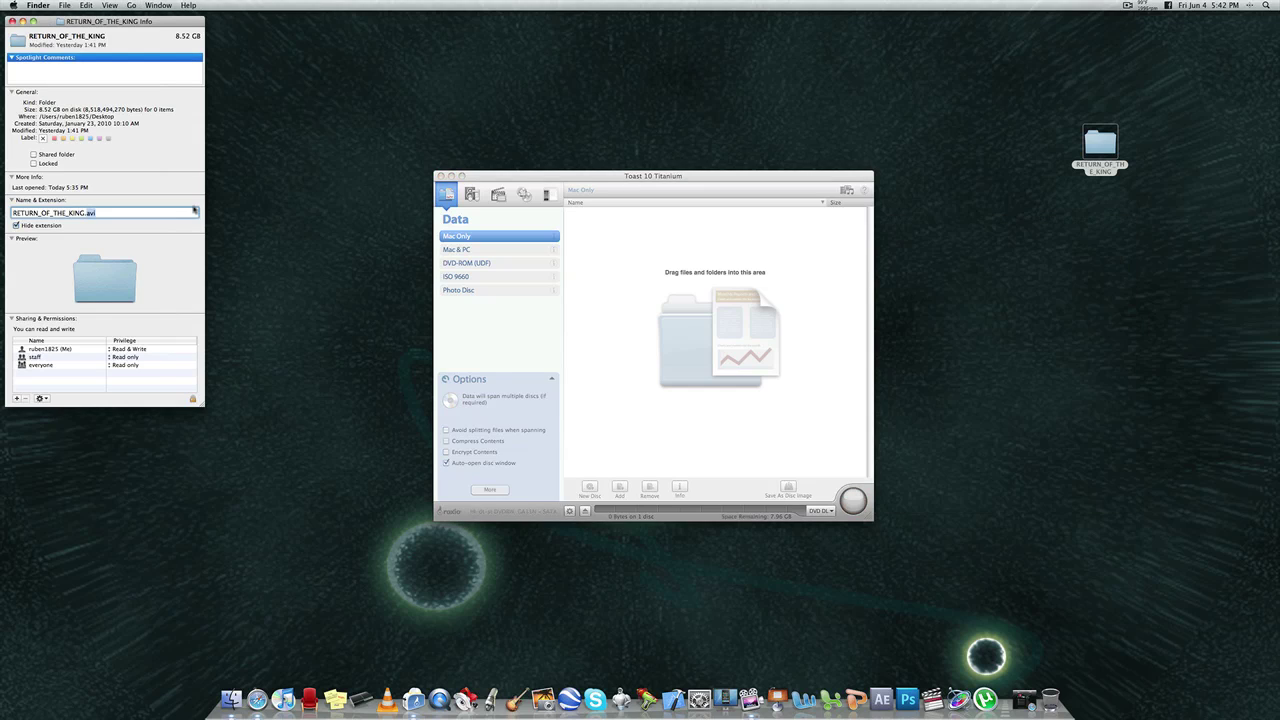
{"action": "type", "text": "dvdmedia"}
{"action": "key", "text": "Return"}
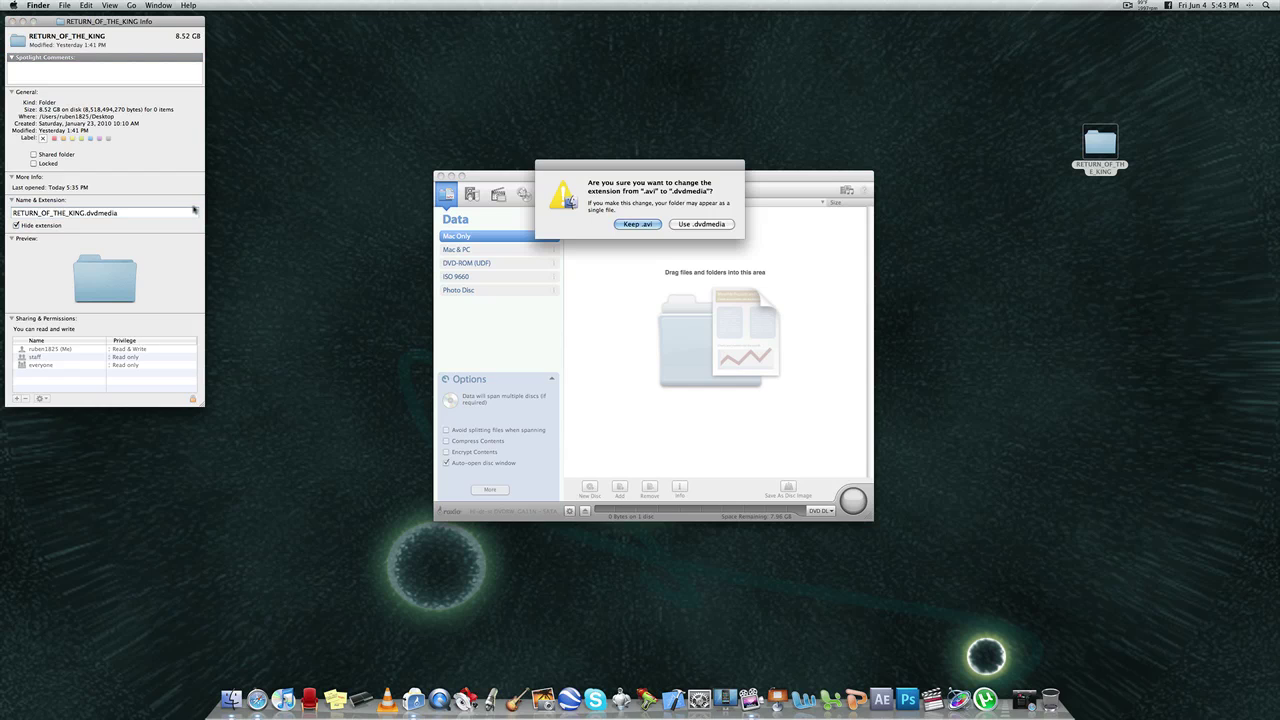
{"action": "left_click", "coordinate": [717, 224]}
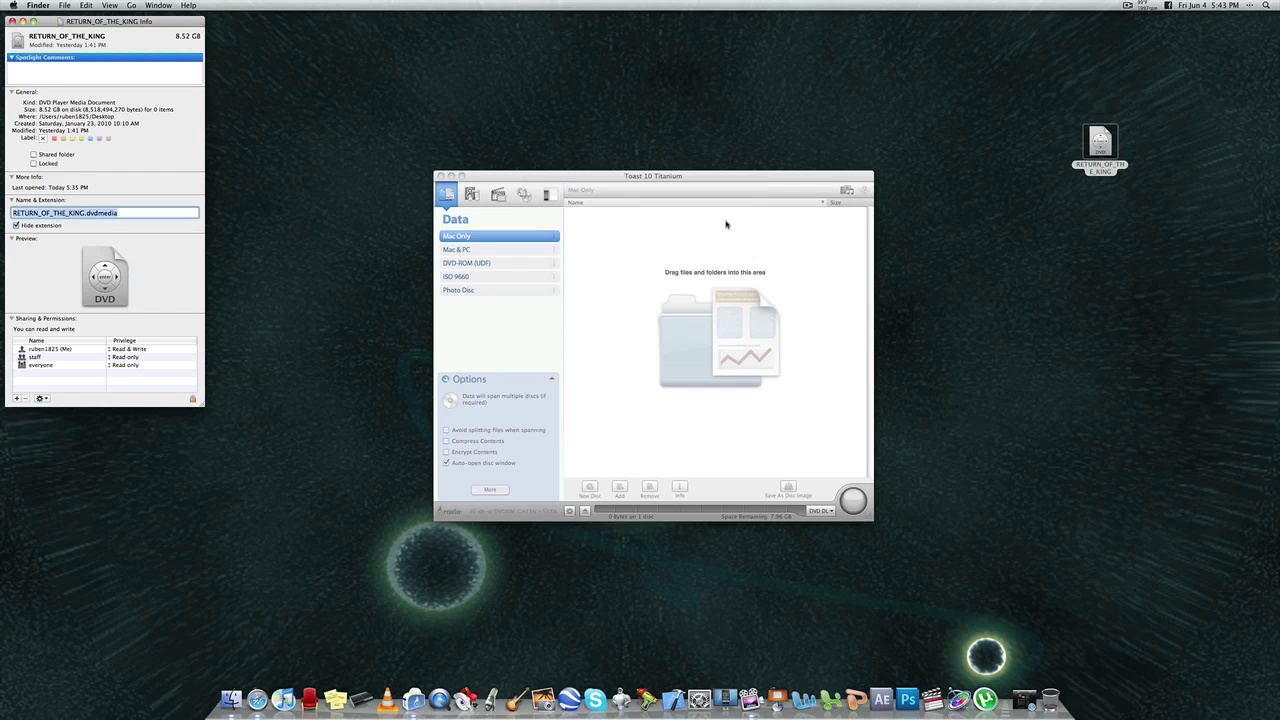
{"action": "left_click", "coordinate": [6, 20]}
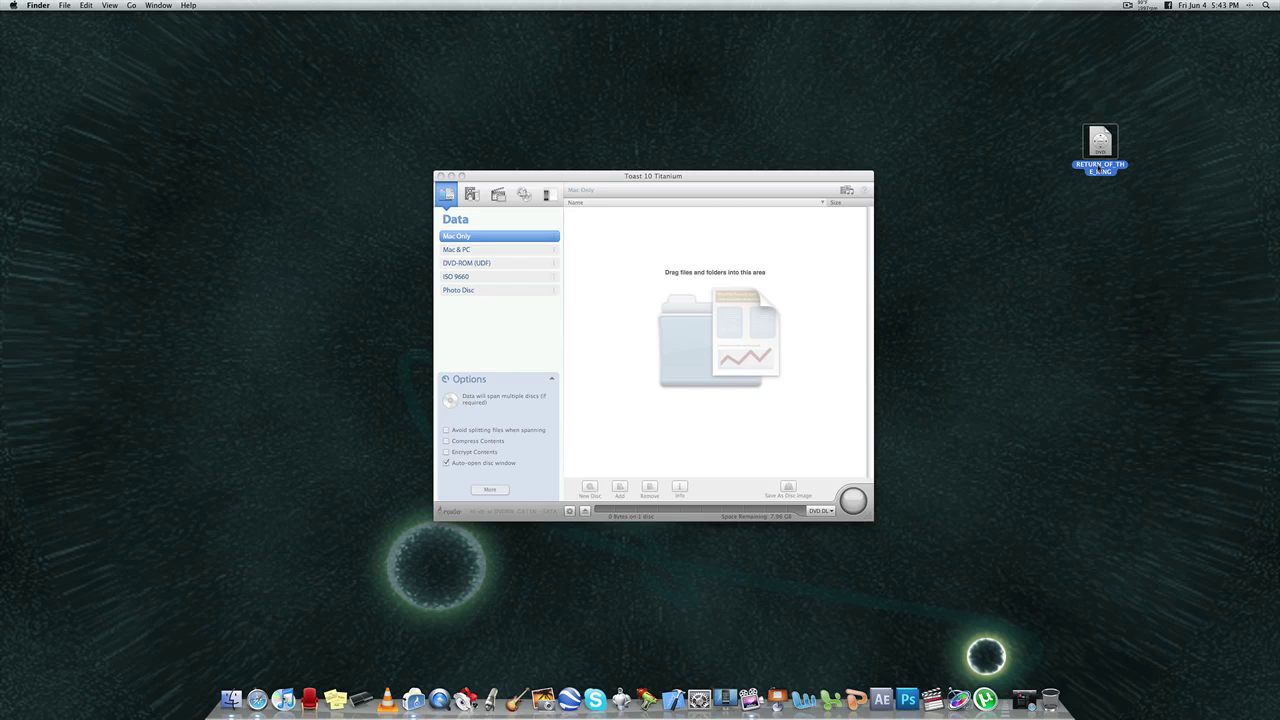
{"action": "left_click_drag", "start_coordinate": [806, 177], "coordinate": [804, 166]}
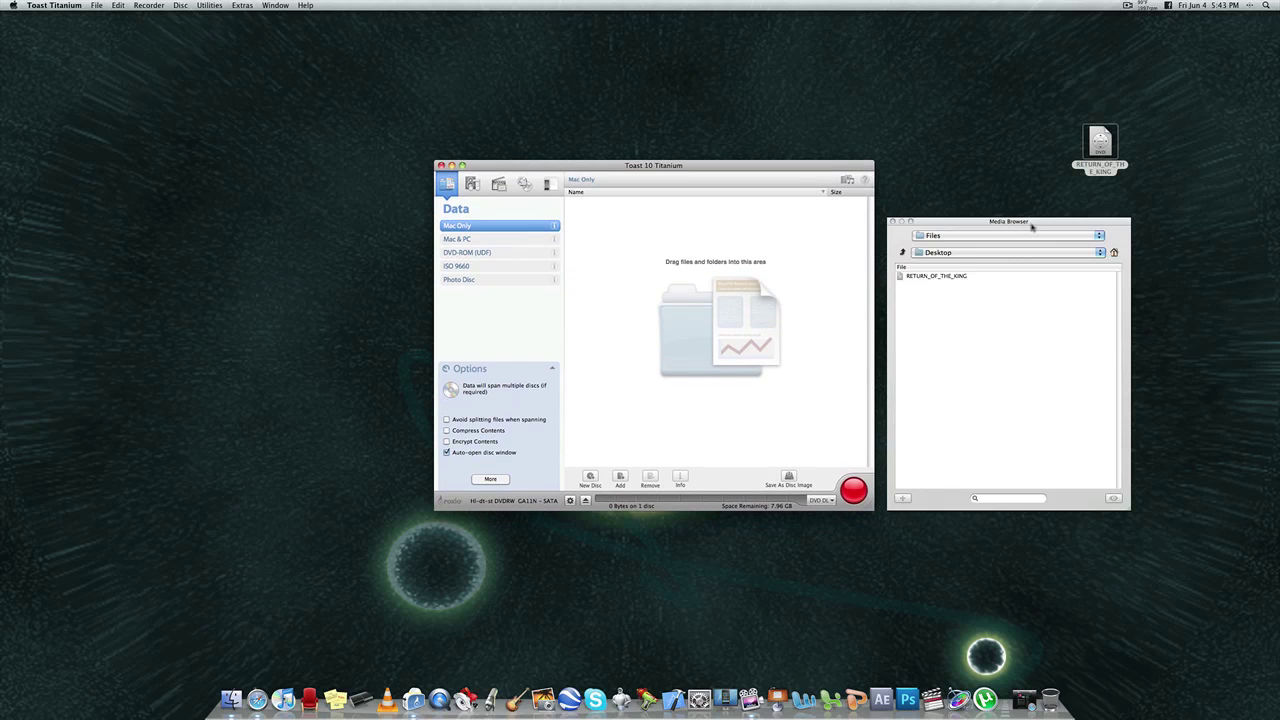
{"action": "left_click_drag", "start_coordinate": [1032, 222], "coordinate": [1030, 215]}
{"action": "left_click_drag", "start_coordinate": [1091, 151], "coordinate": [1101, 144]}
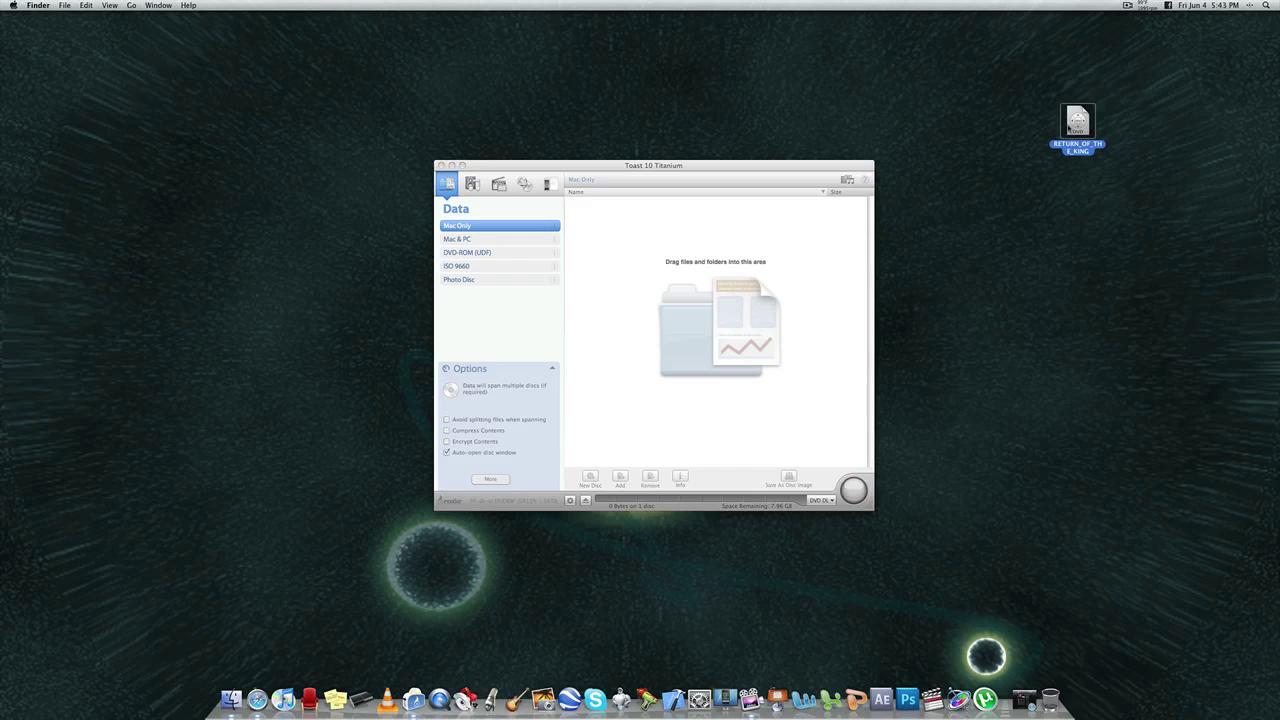
{"action": "left_click", "coordinate": [836, 167]}
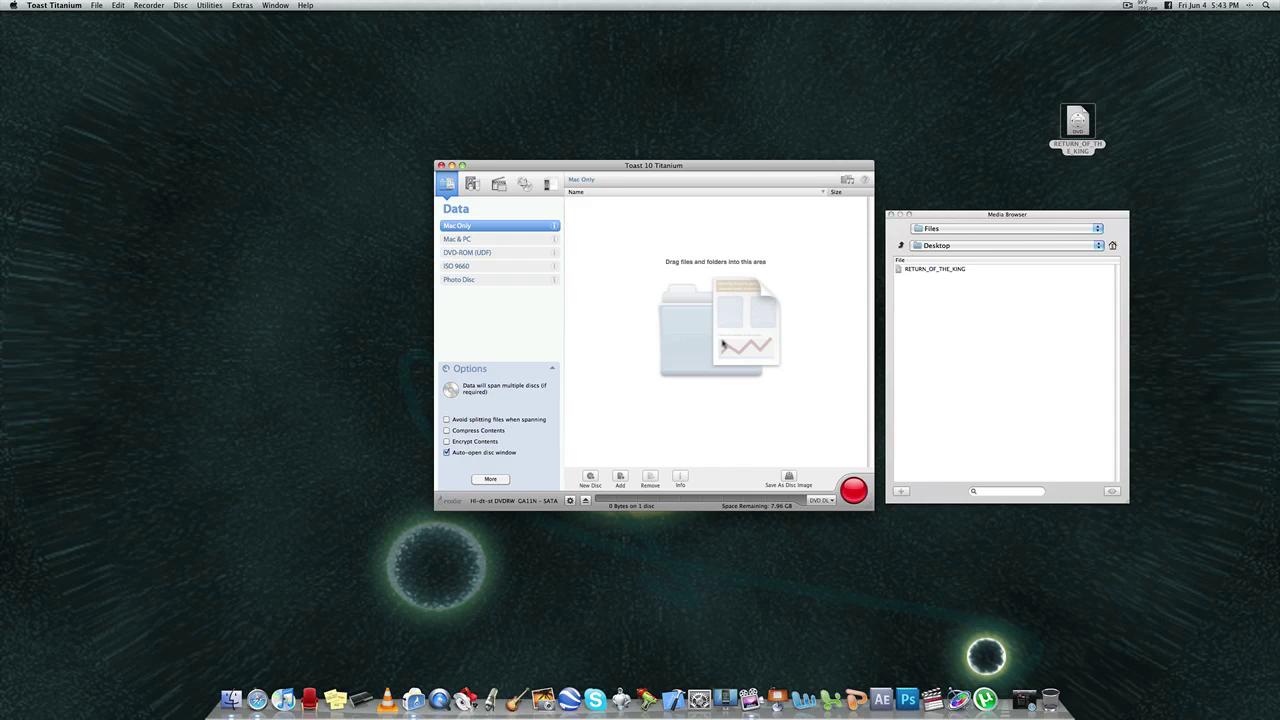
{"action": "right_click", "coordinate": [1077, 122]}
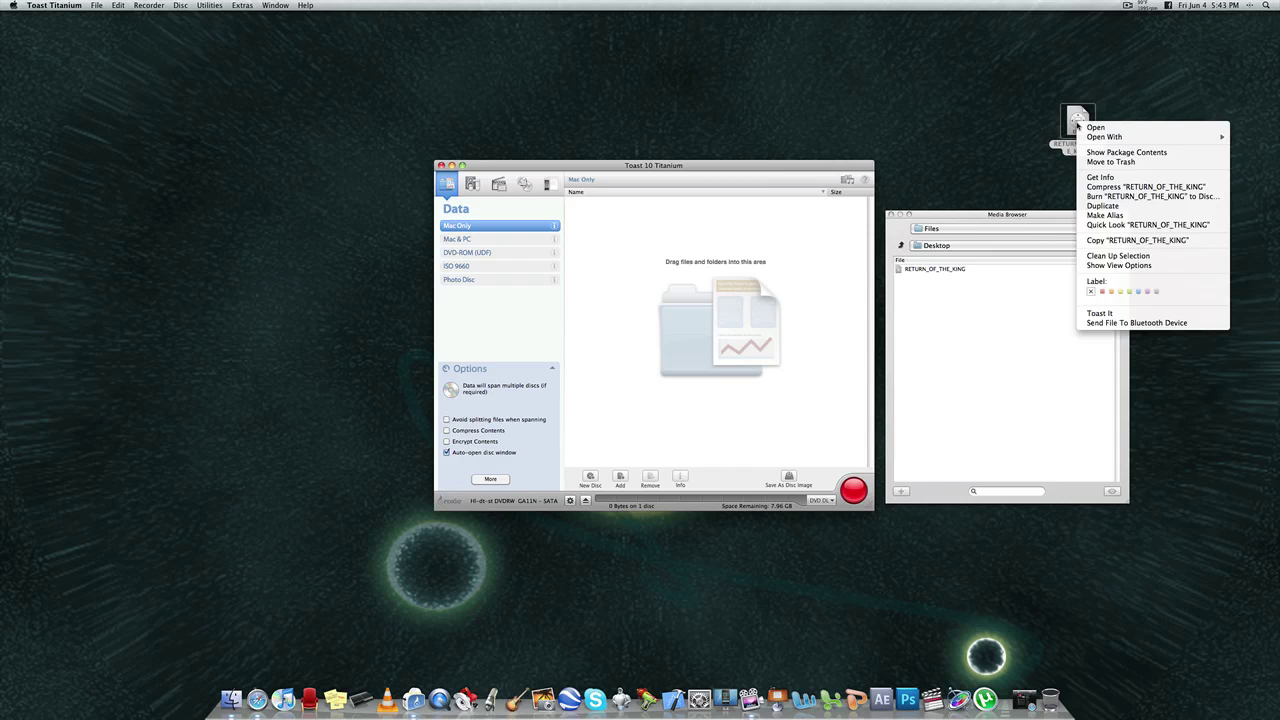
{"action": "left_click", "coordinate": [1126, 172]}
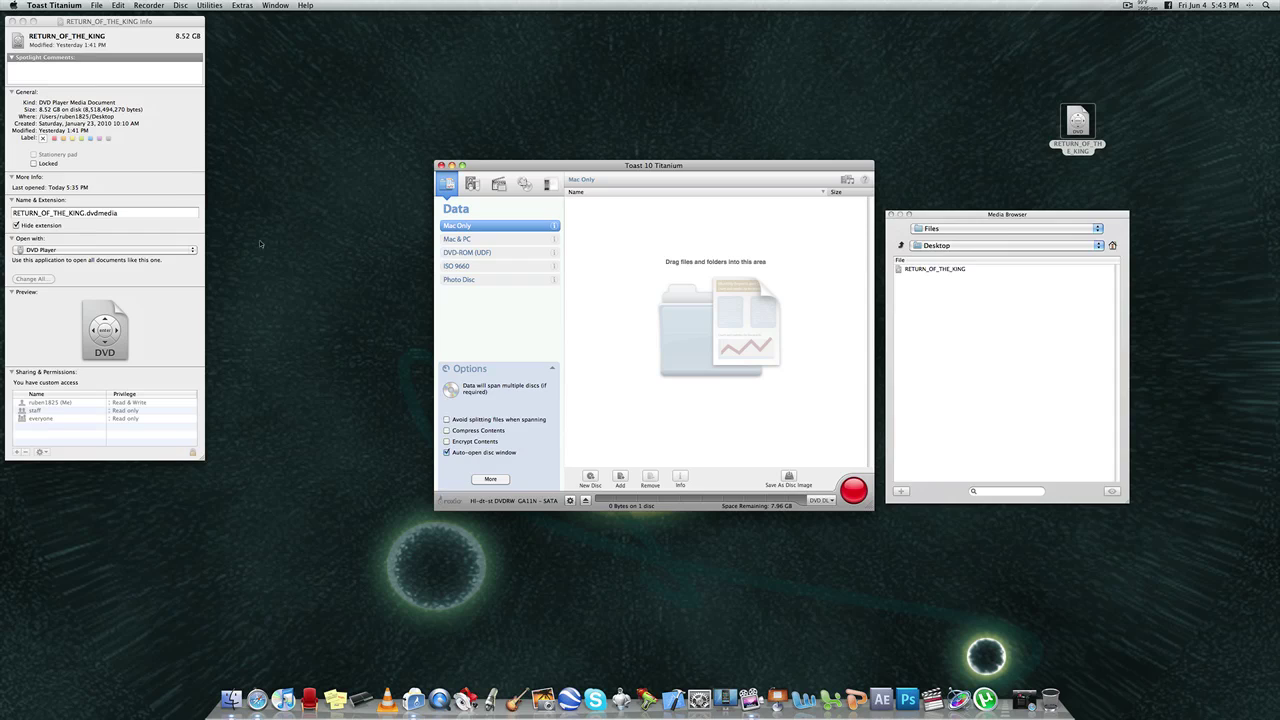
{"action": "left_click", "coordinate": [161, 212]}
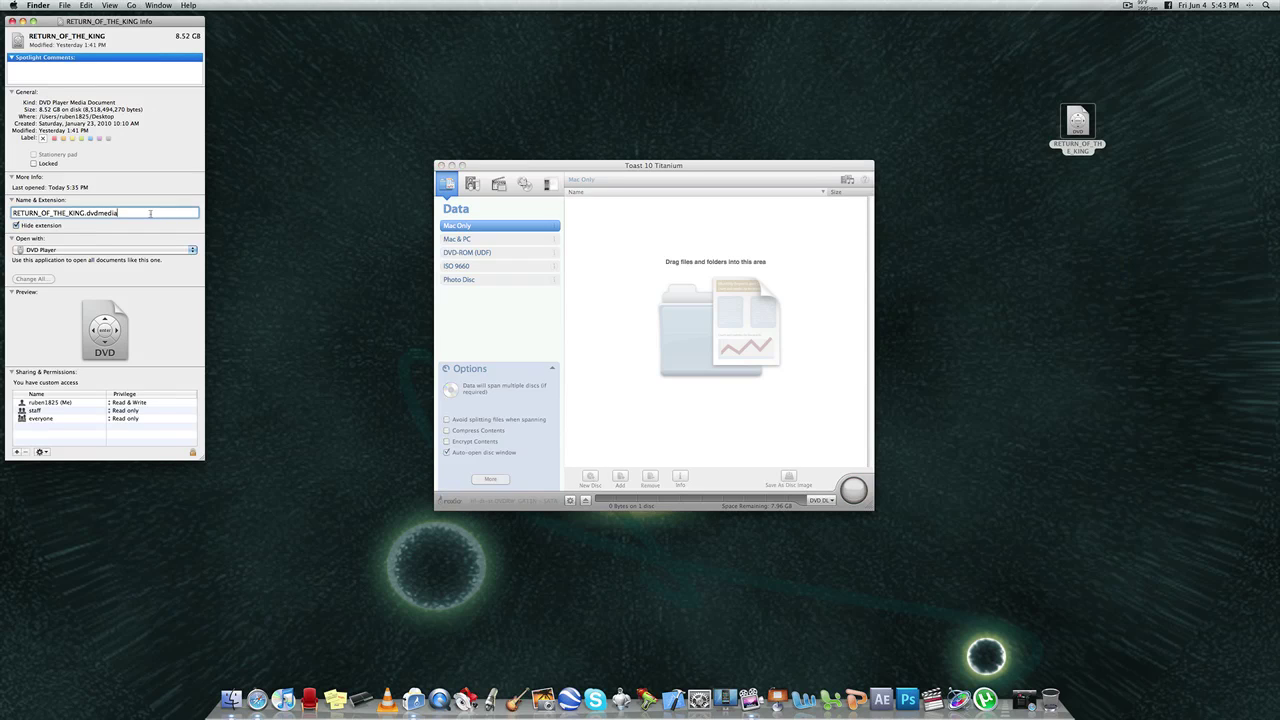
{"action": "double_click", "coordinate": [150, 213]}
{"action": "type", "text": "a"}
{"action": "key", "text": "Return"}
{"action": "key", "text": "super+w"}
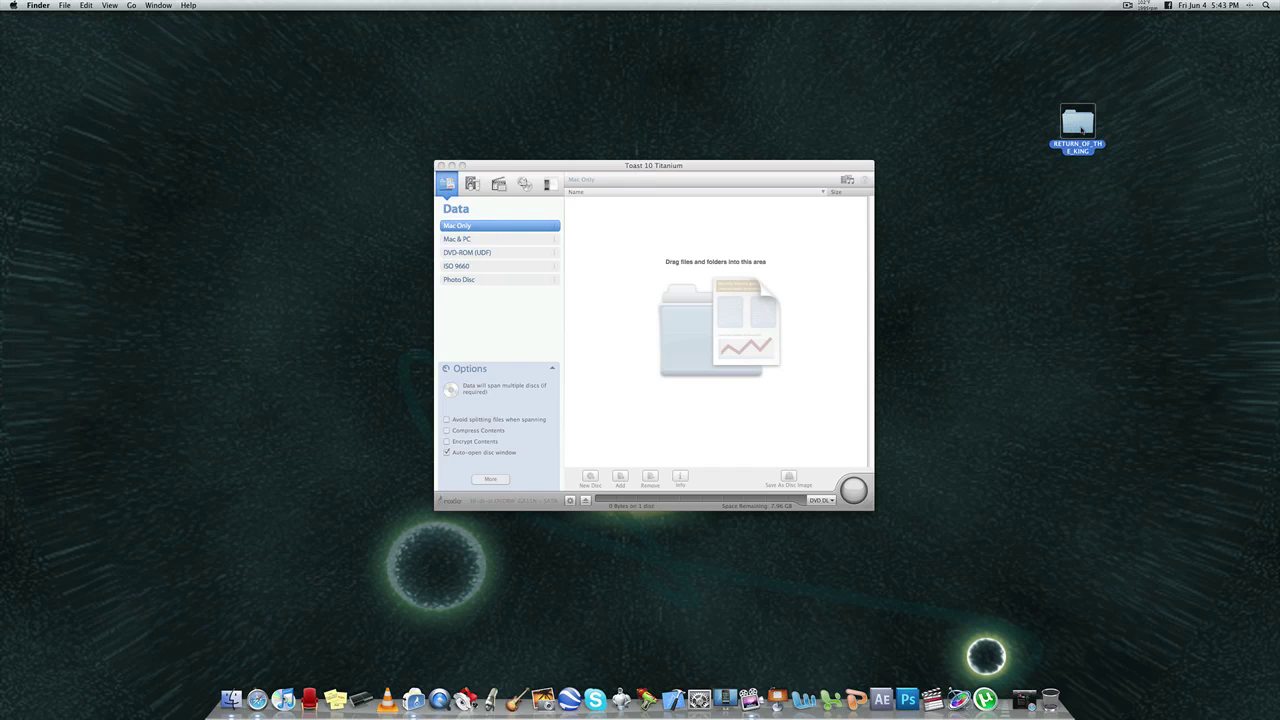
{"action": "double_click", "coordinate": [1081, 130]}
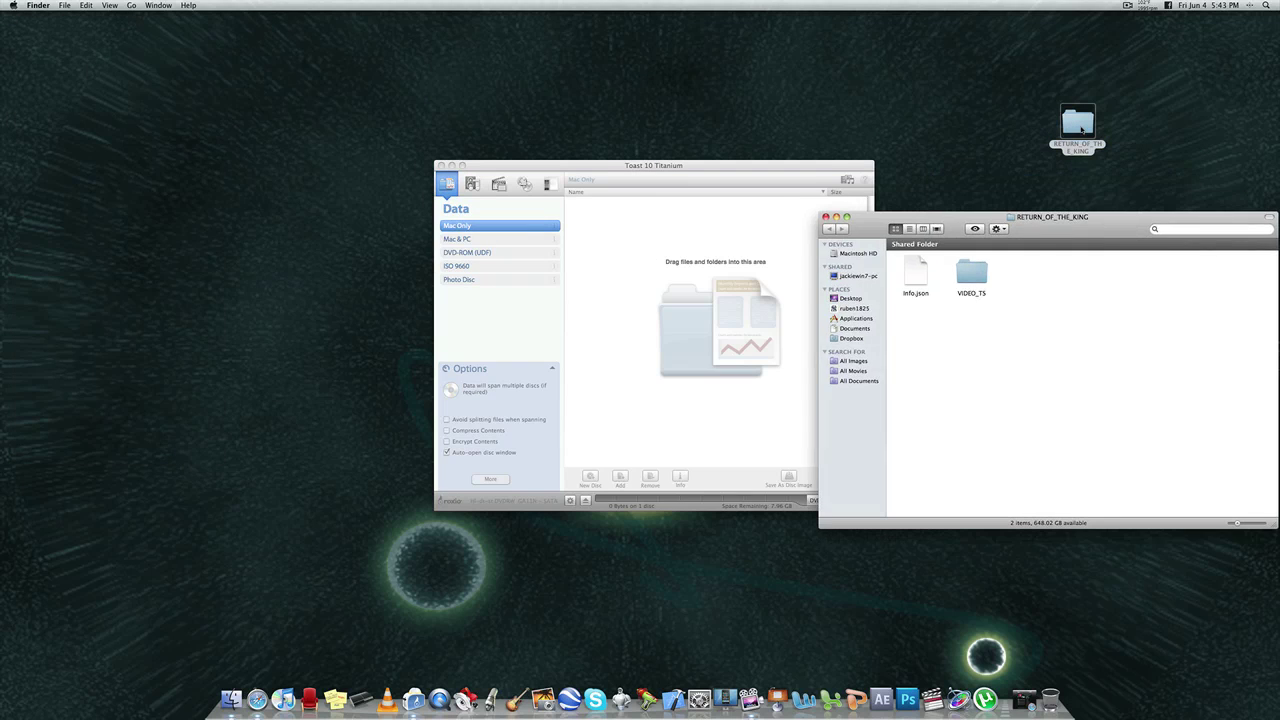
{"action": "double_click", "coordinate": [972, 274]}
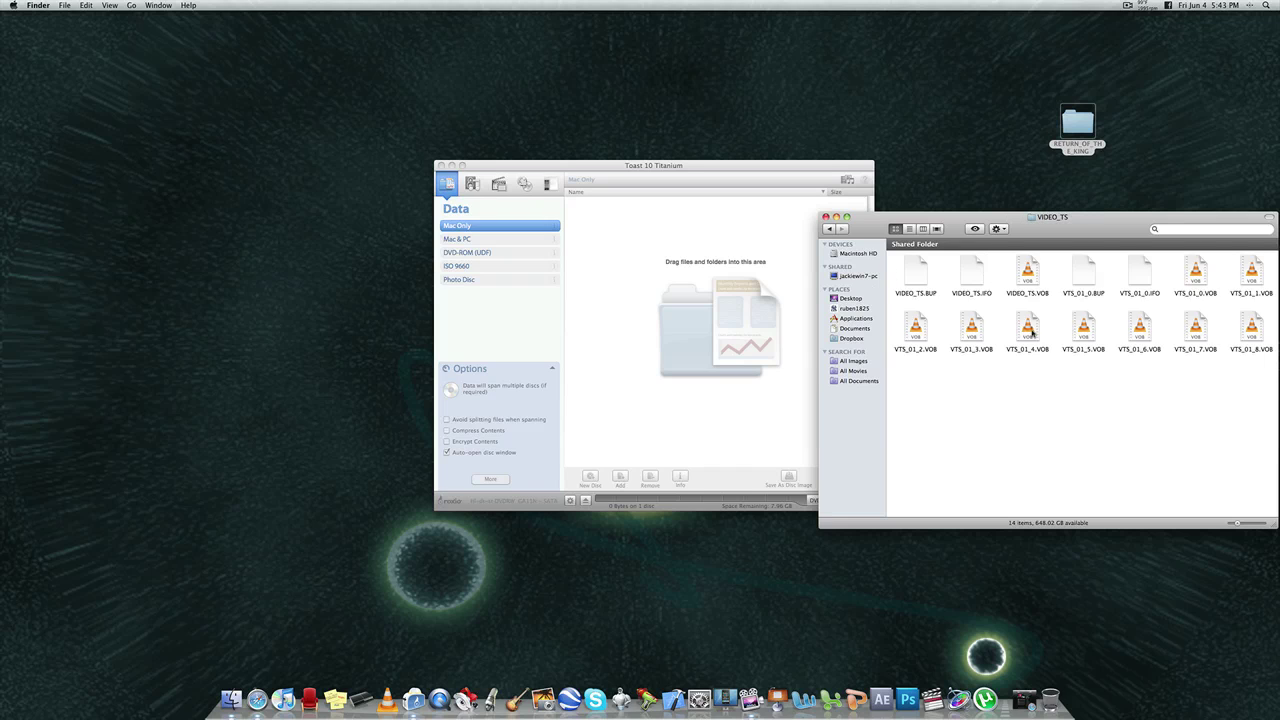
{"action": "left_click", "coordinate": [831, 229]}
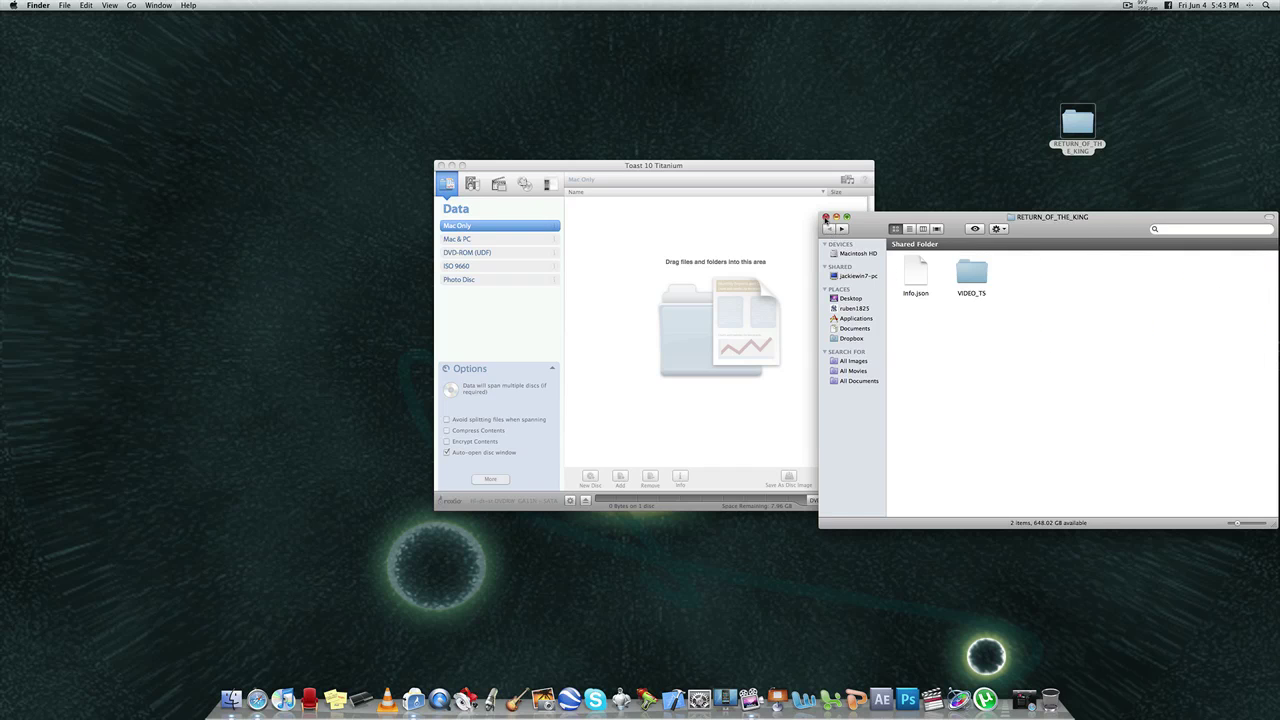
{"action": "left_click", "coordinate": [826, 217]}
{"action": "left_click", "coordinate": [807, 165]}
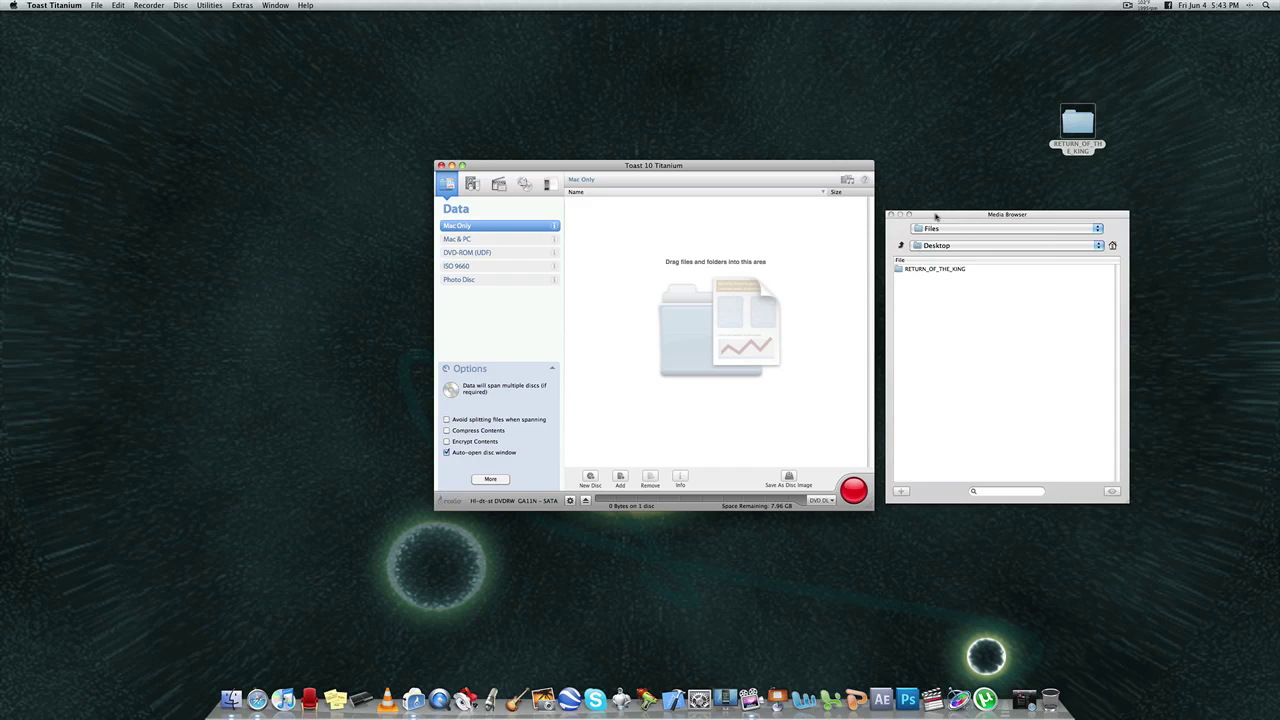
Step: Open RETURN_OF_THE_KING in the Media Browser to reveal its VIDEO_TS folder
{"action": "left_click_drag", "start_coordinate": [930, 212], "coordinate": [934, 213]}
{"action": "left_click_drag", "start_coordinate": [681, 167], "coordinate": [680, 165]}
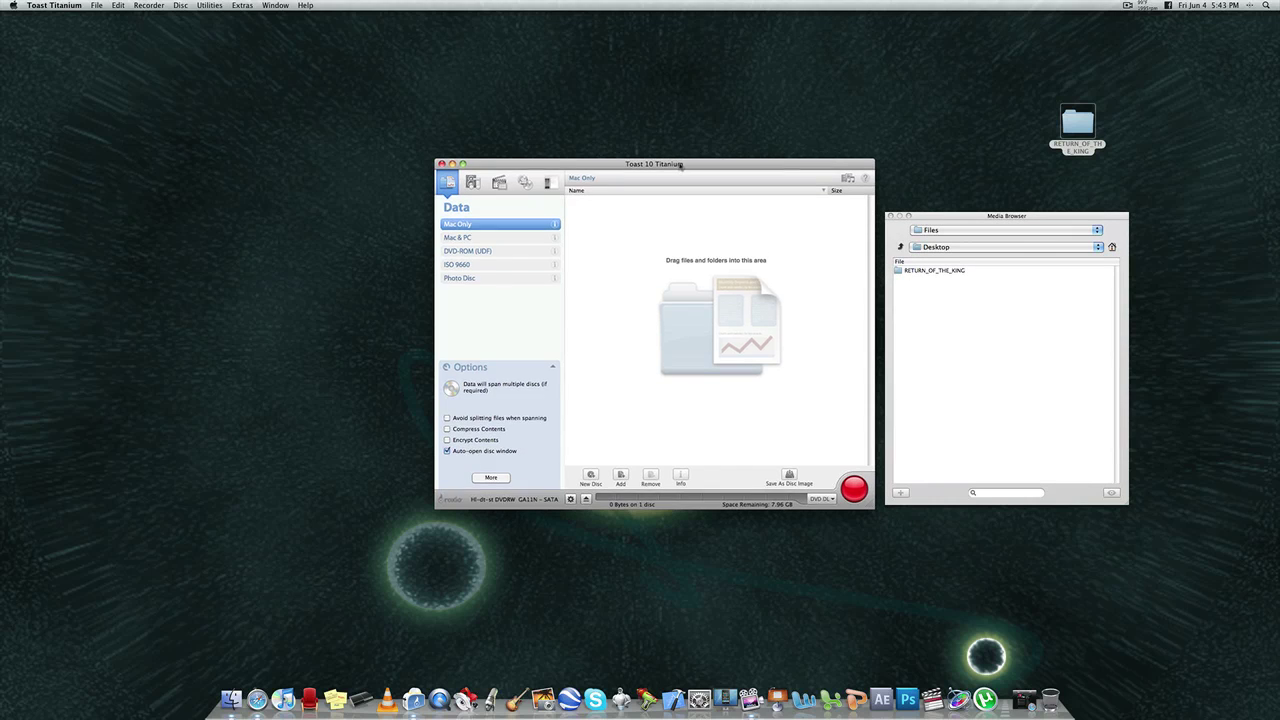
{"action": "left_click", "coordinate": [926, 271]}
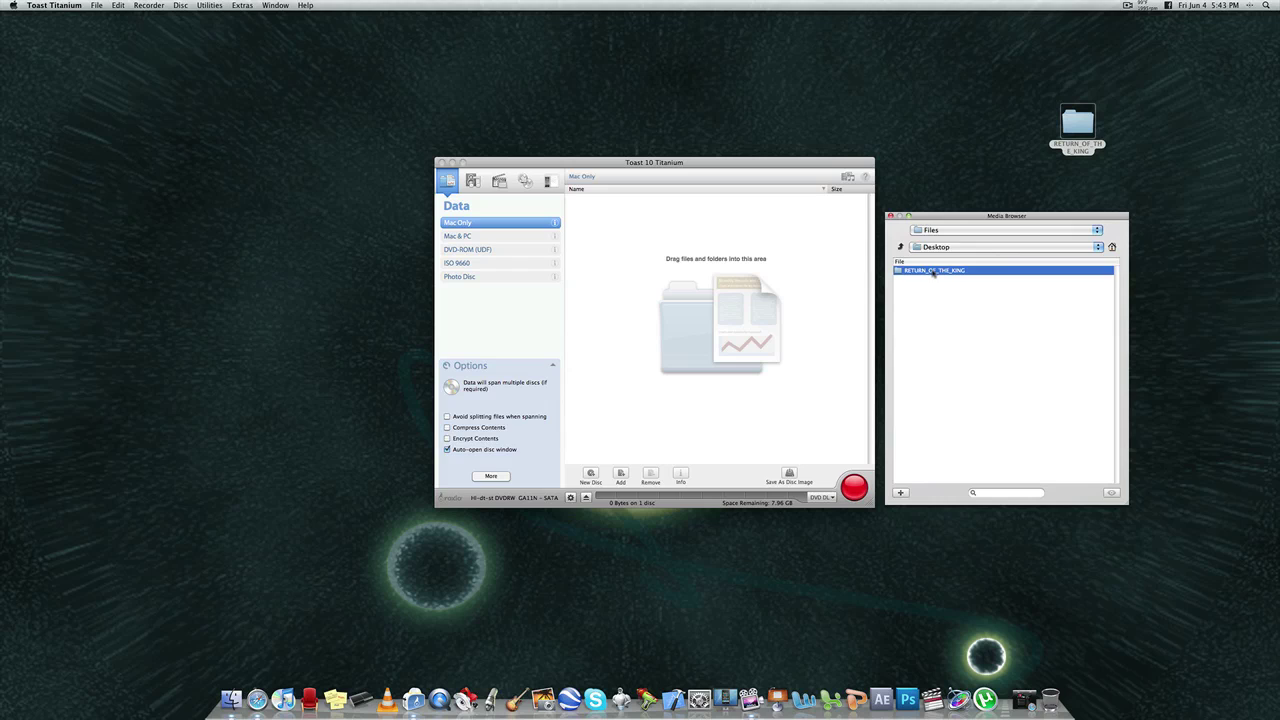
{"action": "double_click", "coordinate": [933, 271]}
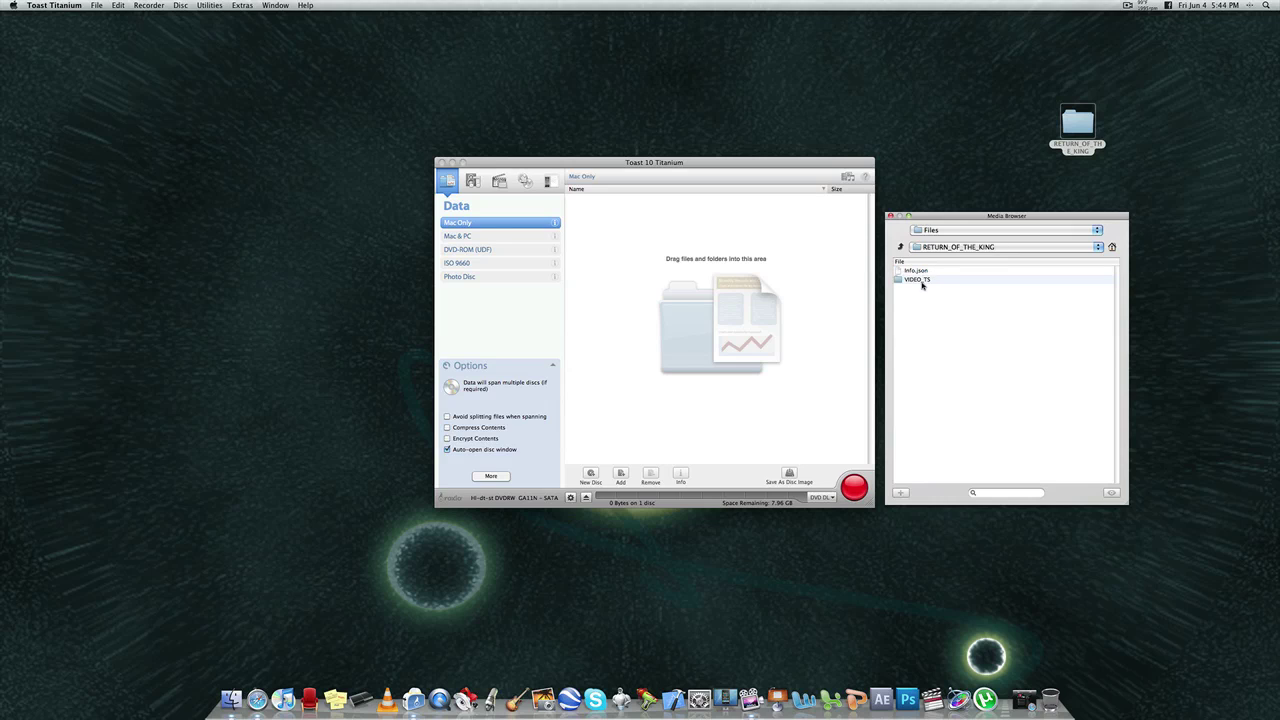
{"action": "left_click_drag", "start_coordinate": [926, 278], "coordinate": [957, 287]}
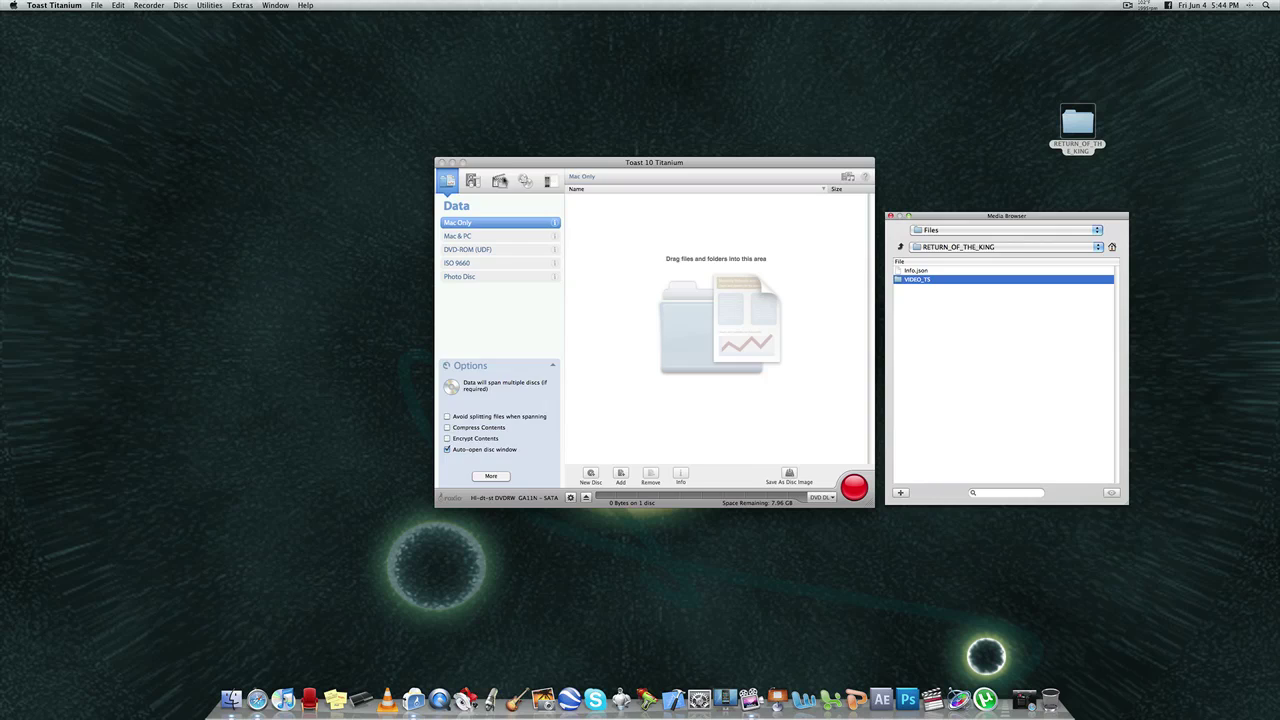
Step: Preview the Copy and DVD-Video project types, then settle on VIDEO_TS Folders
{"action": "left_click", "coordinate": [499, 180]}
{"action": "left_click", "coordinate": [525, 181]}
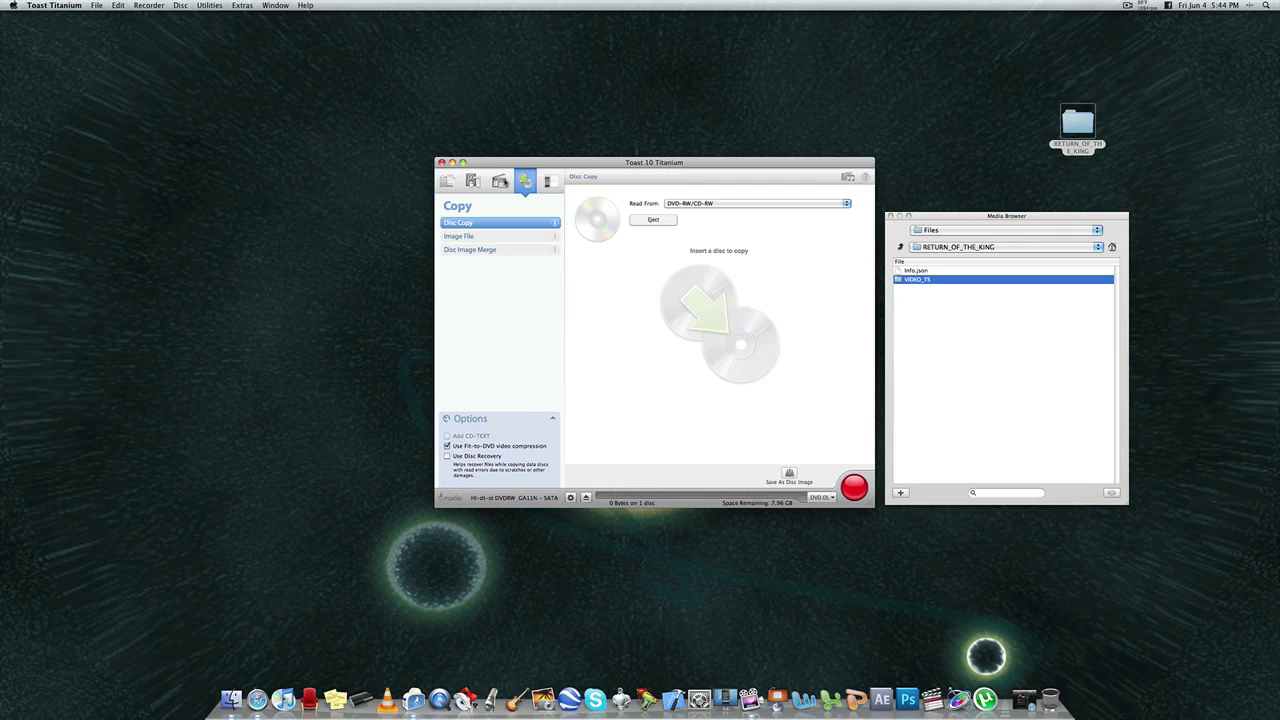
{"action": "left_click", "coordinate": [493, 186]}
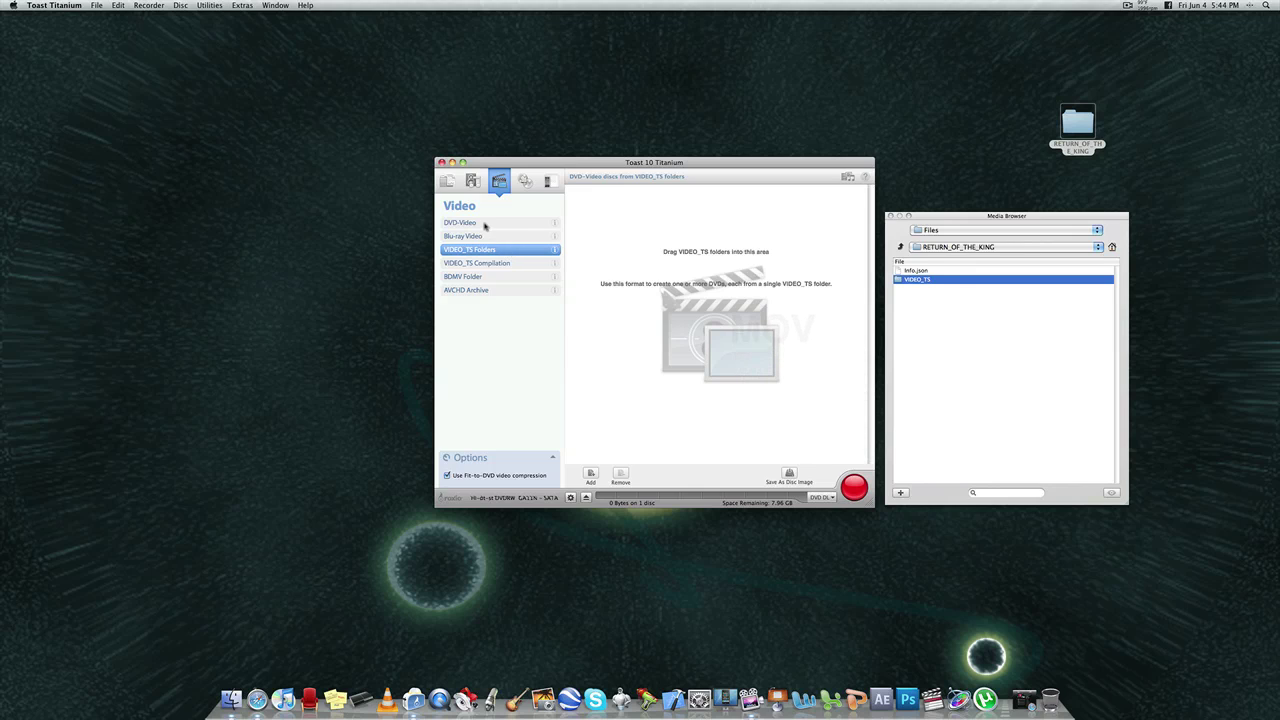
{"action": "left_click", "coordinate": [484, 224]}
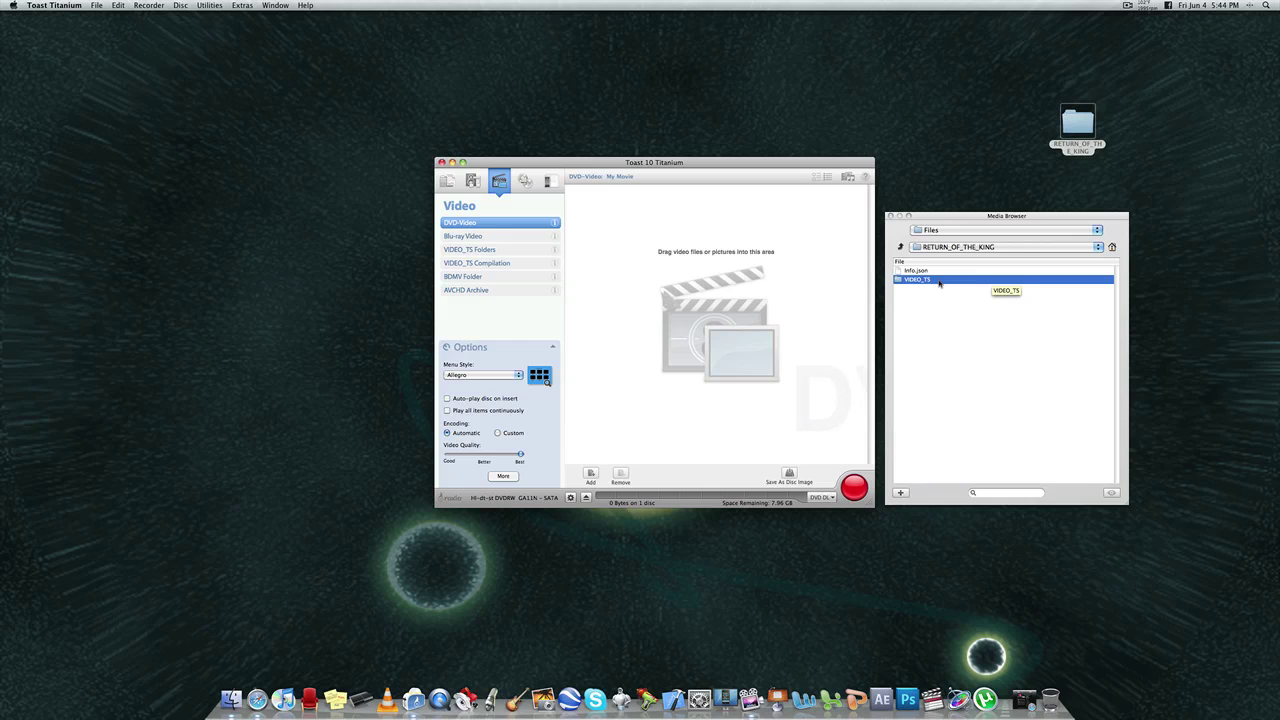
{"action": "left_click", "coordinate": [483, 253]}
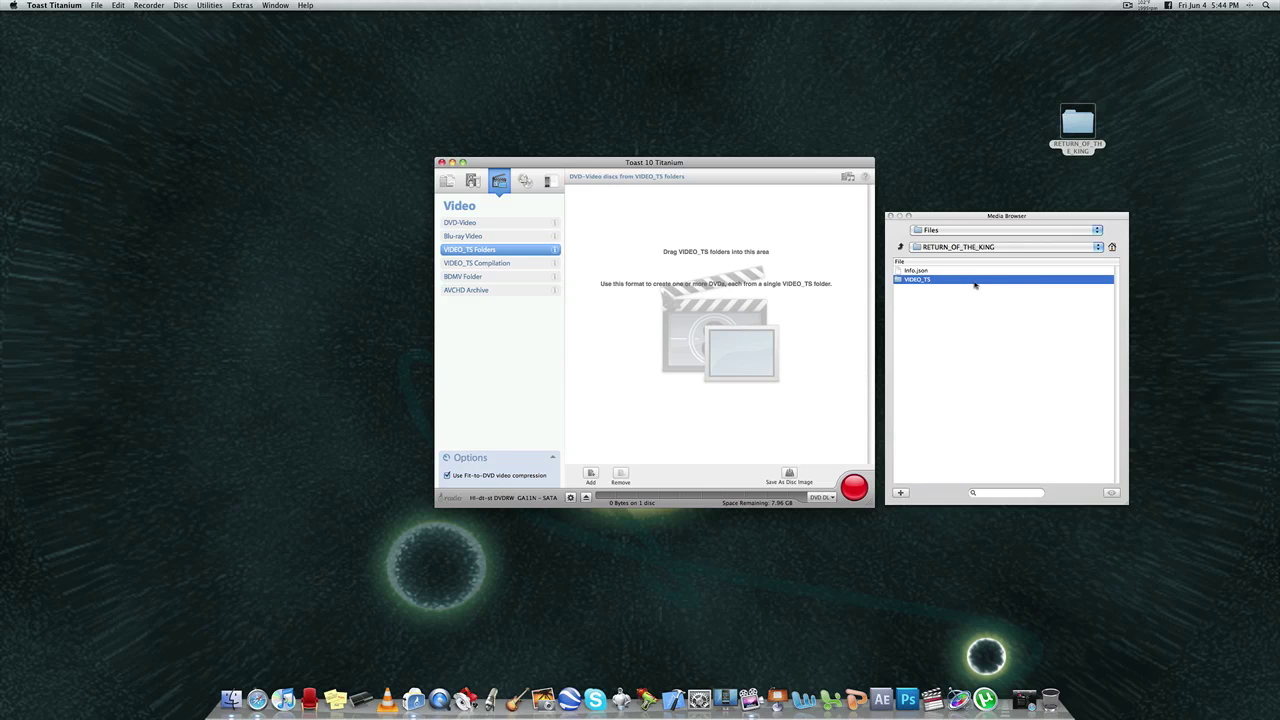
Step: Add RETURN_OF_THE_KING's VIDEO_TS folder, keeping DVD DL as the disc type (7.94 GB used)
{"action": "left_click_drag", "start_coordinate": [975, 281], "coordinate": [693, 271]}
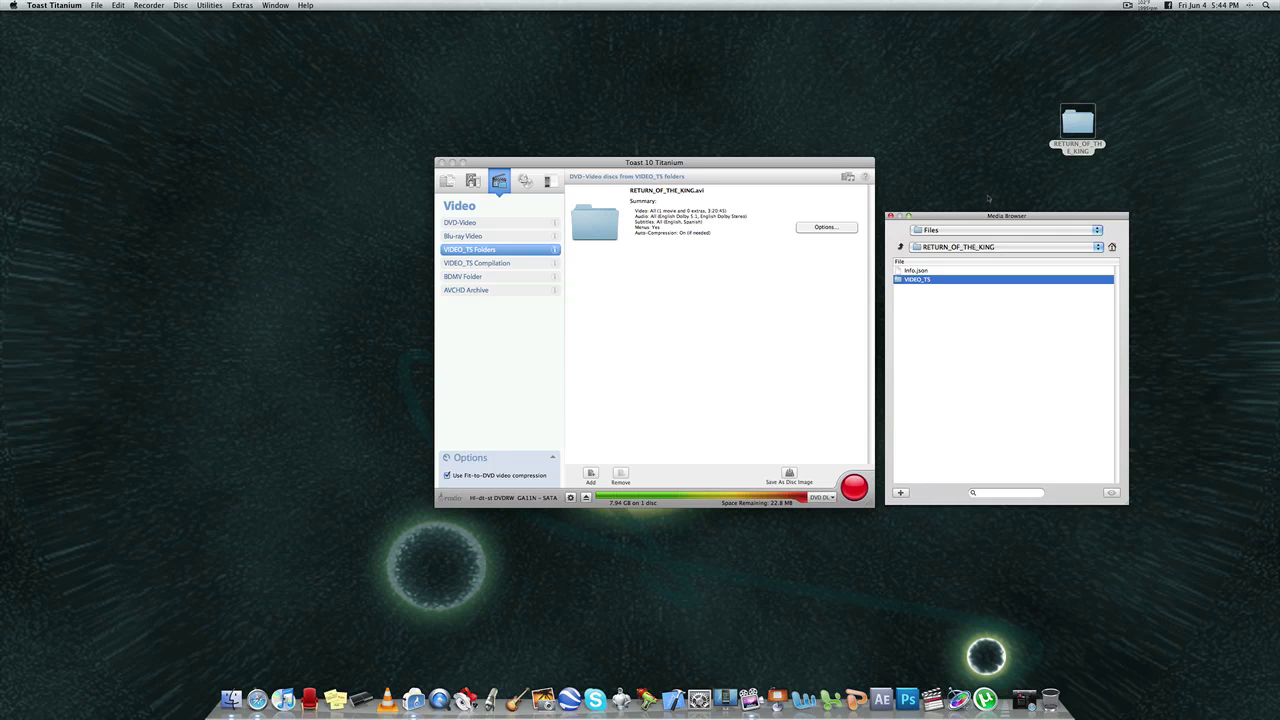
{"action": "left_click_drag", "start_coordinate": [988, 215], "coordinate": [992, 197]}
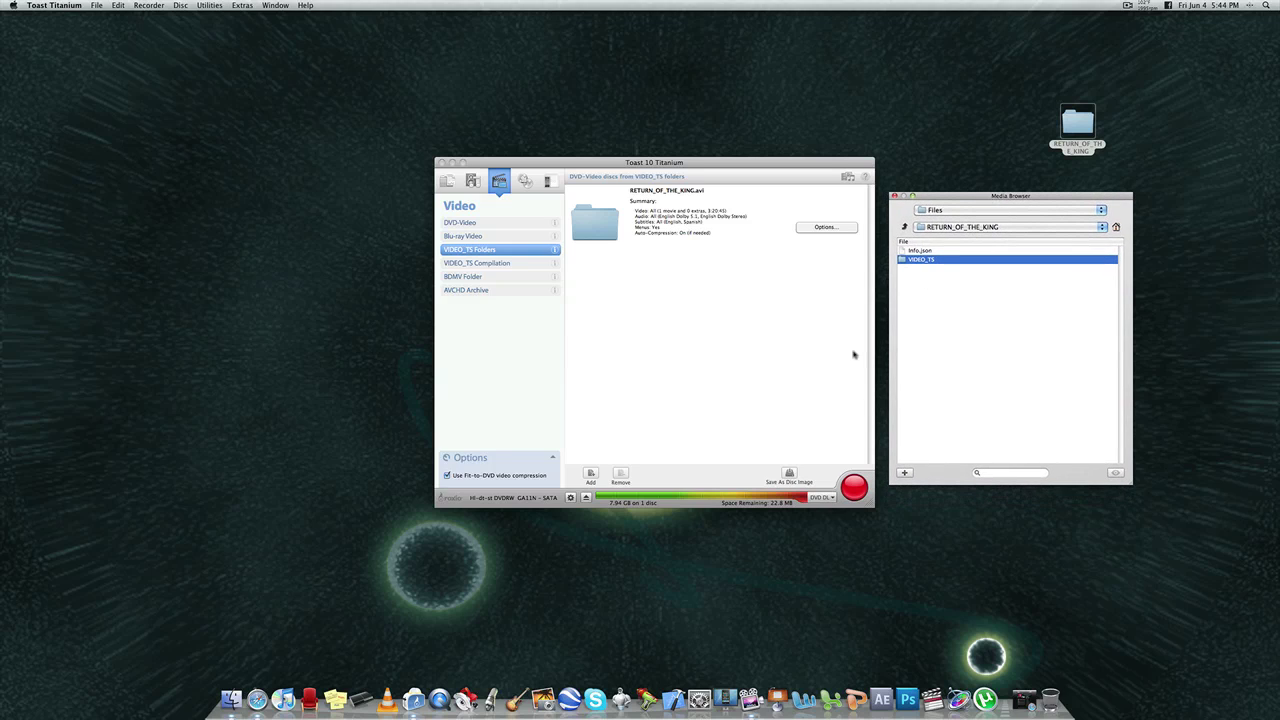
{"action": "left_click", "coordinate": [828, 499]}
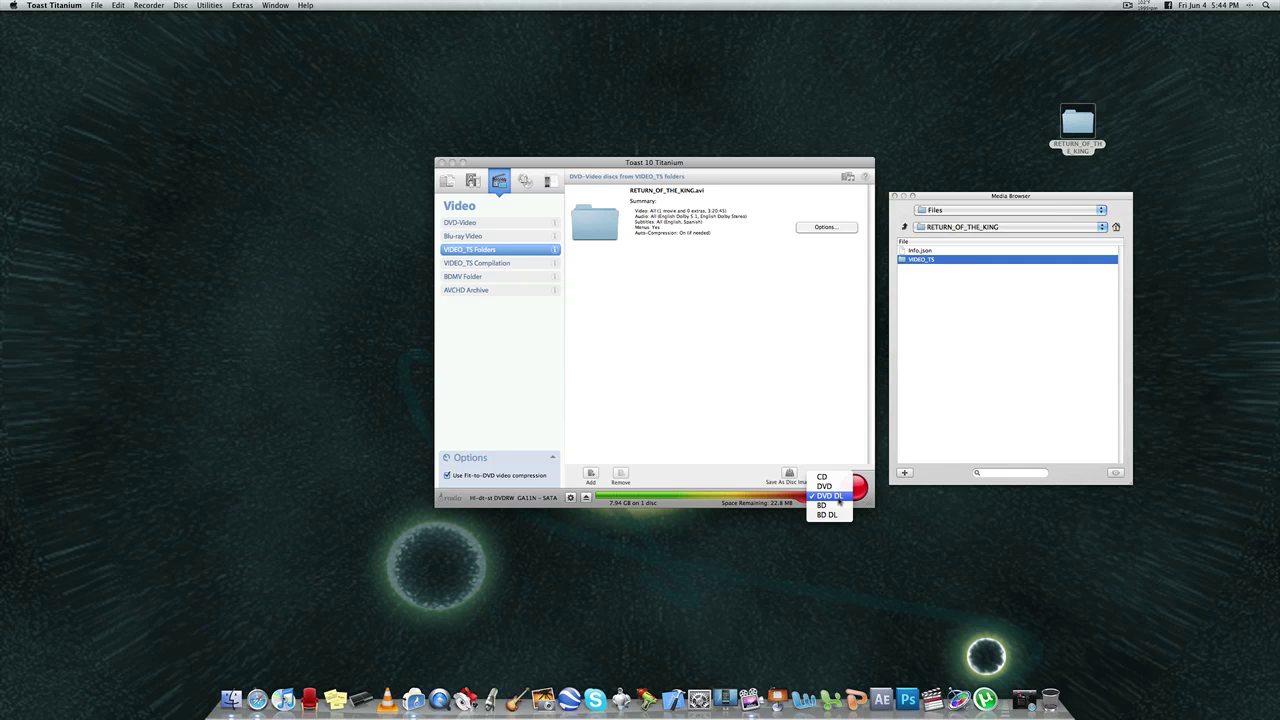
{"action": "left_click", "coordinate": [683, 486]}
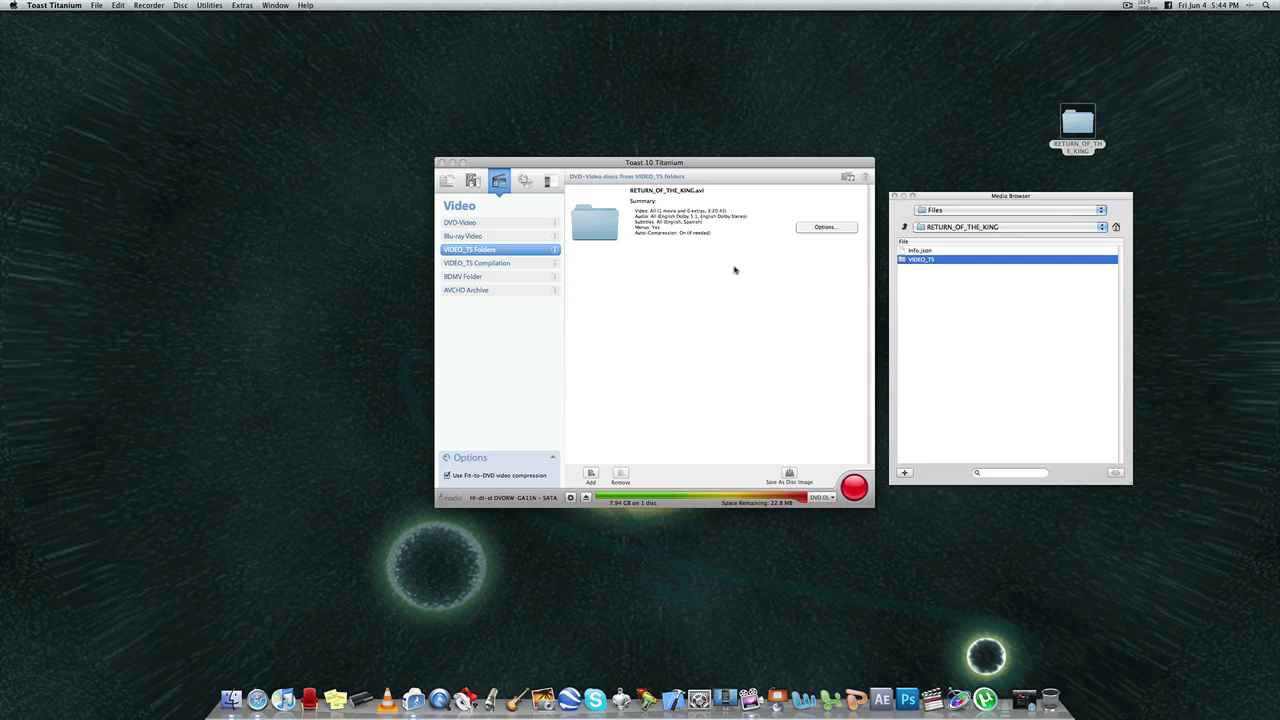
{"action": "left_click", "coordinate": [701, 227]}
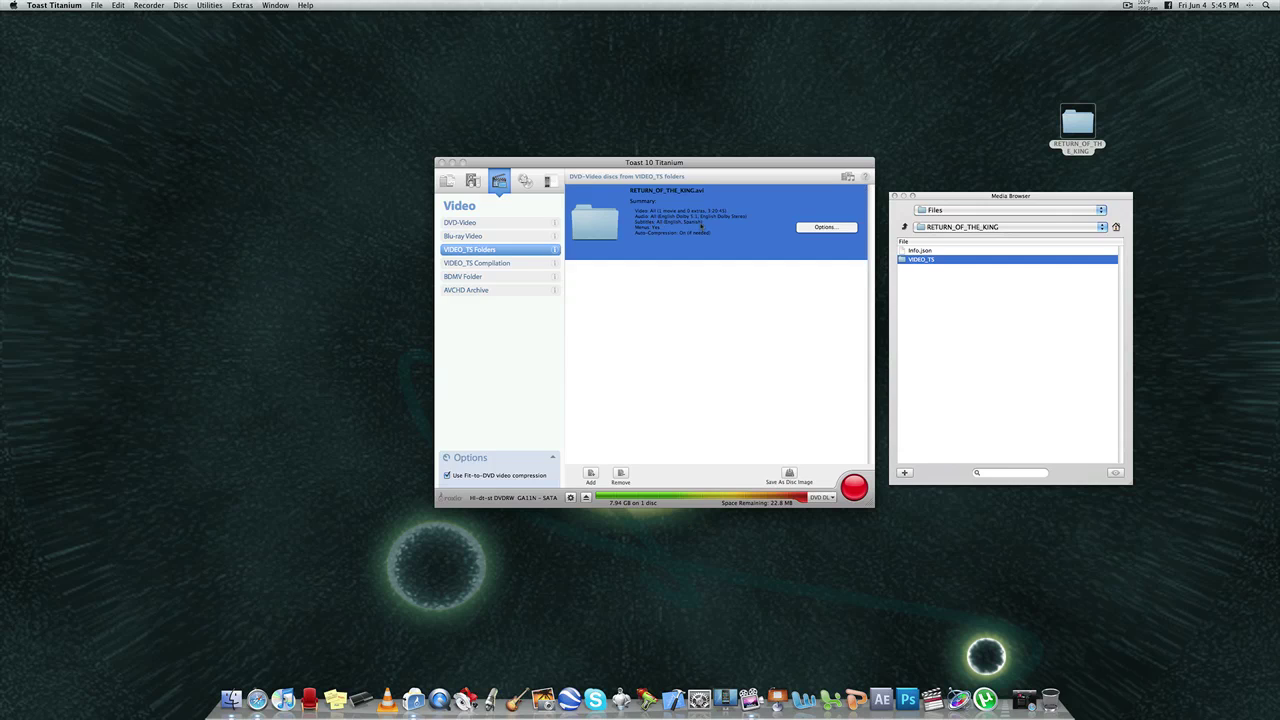
Step: Keep All video in the RETURN_OF_THE_KING item's options, then bring up the Record sheet
{"action": "left_click", "coordinate": [823, 228]}
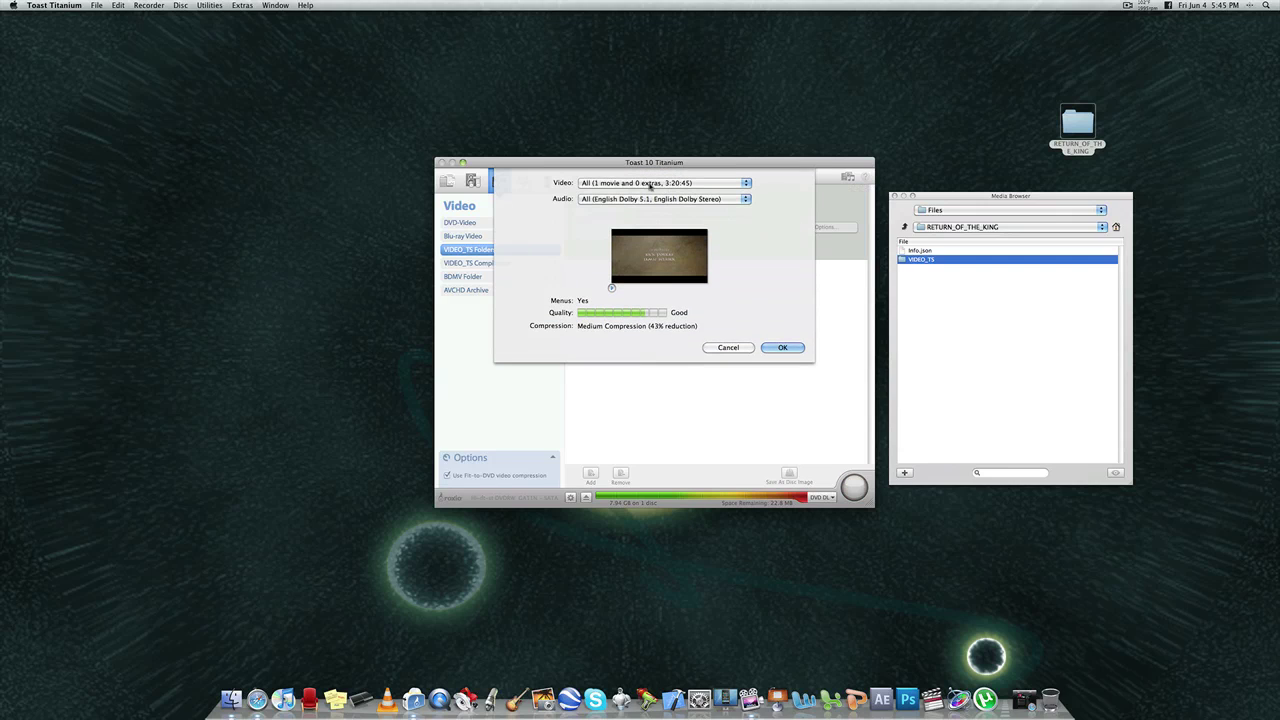
{"action": "left_click", "coordinate": [624, 184]}
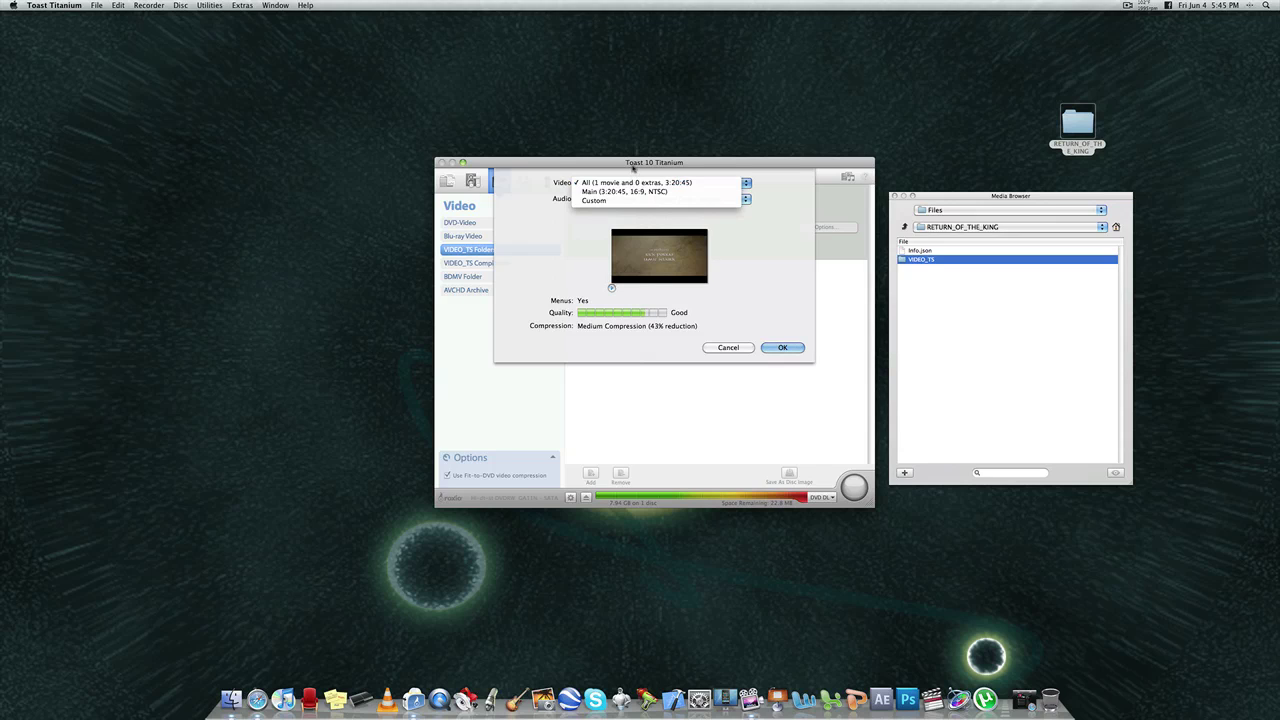
{"action": "left_click", "coordinate": [632, 167]}
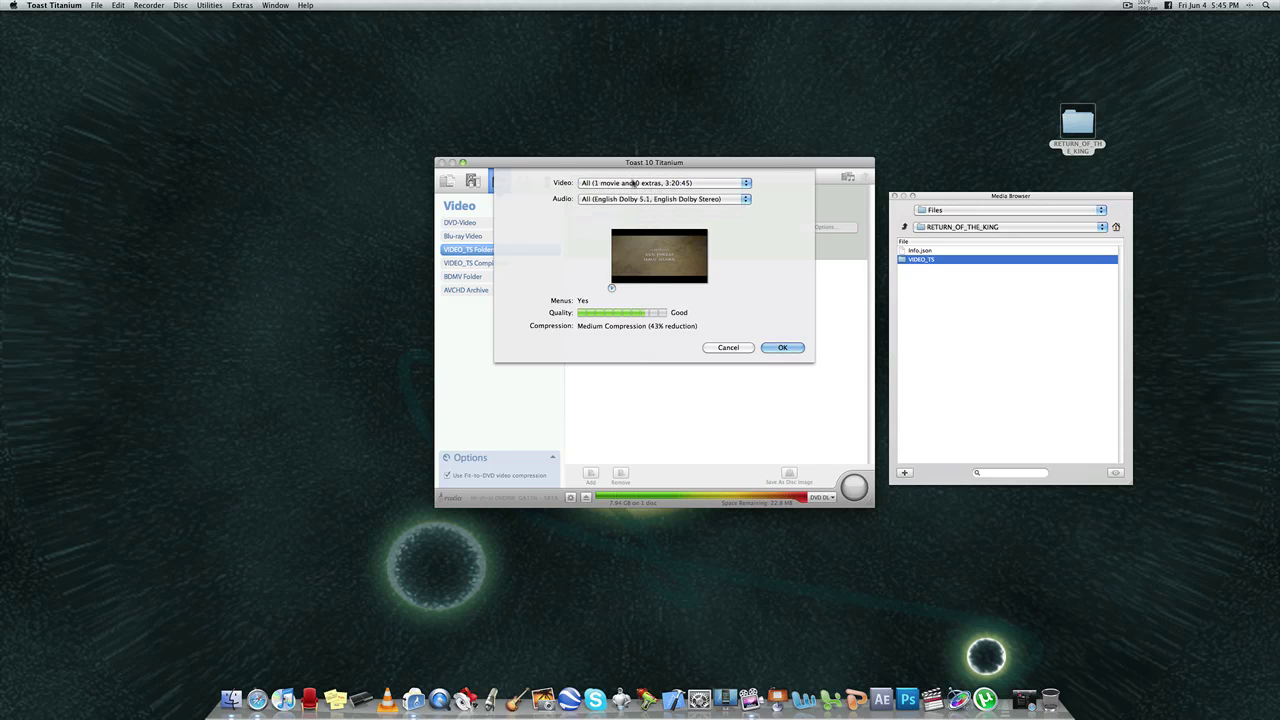
{"action": "left_click", "coordinate": [634, 183]}
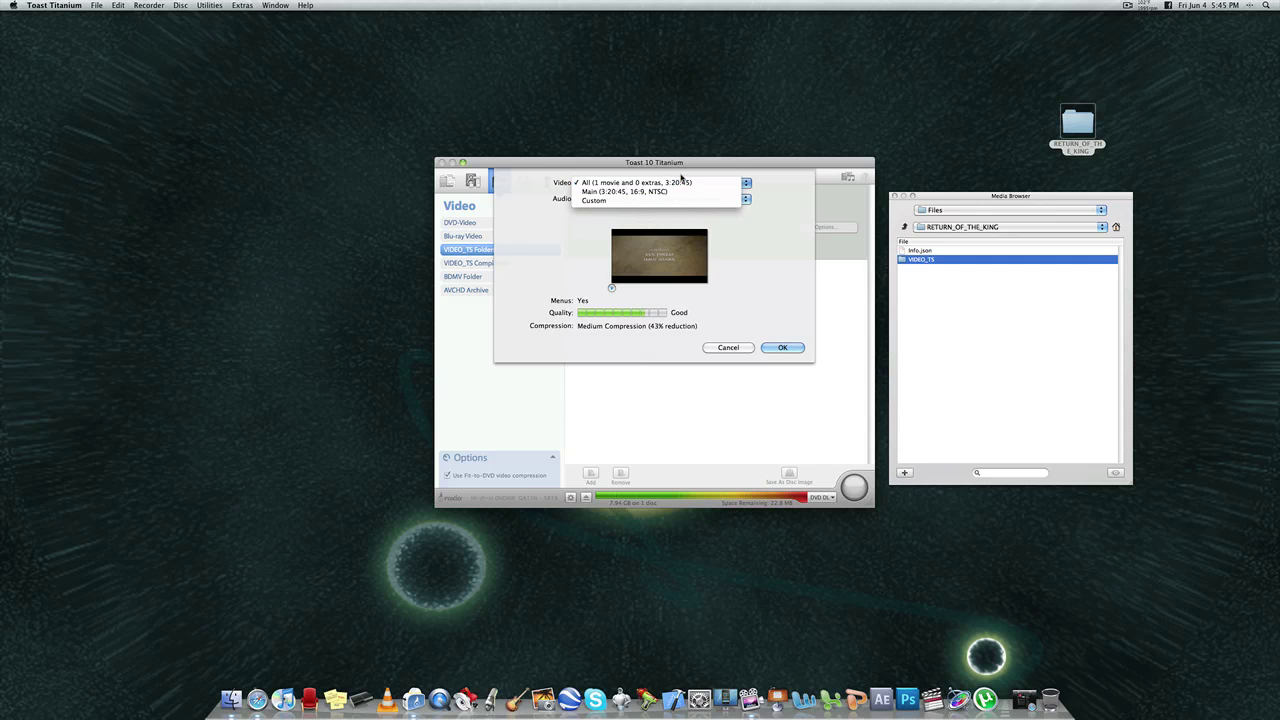
{"action": "left_click", "coordinate": [681, 177]}
{"action": "key", "text": "Return"}
{"action": "left_click_drag", "start_coordinate": [734, 168], "coordinate": [713, 155]}
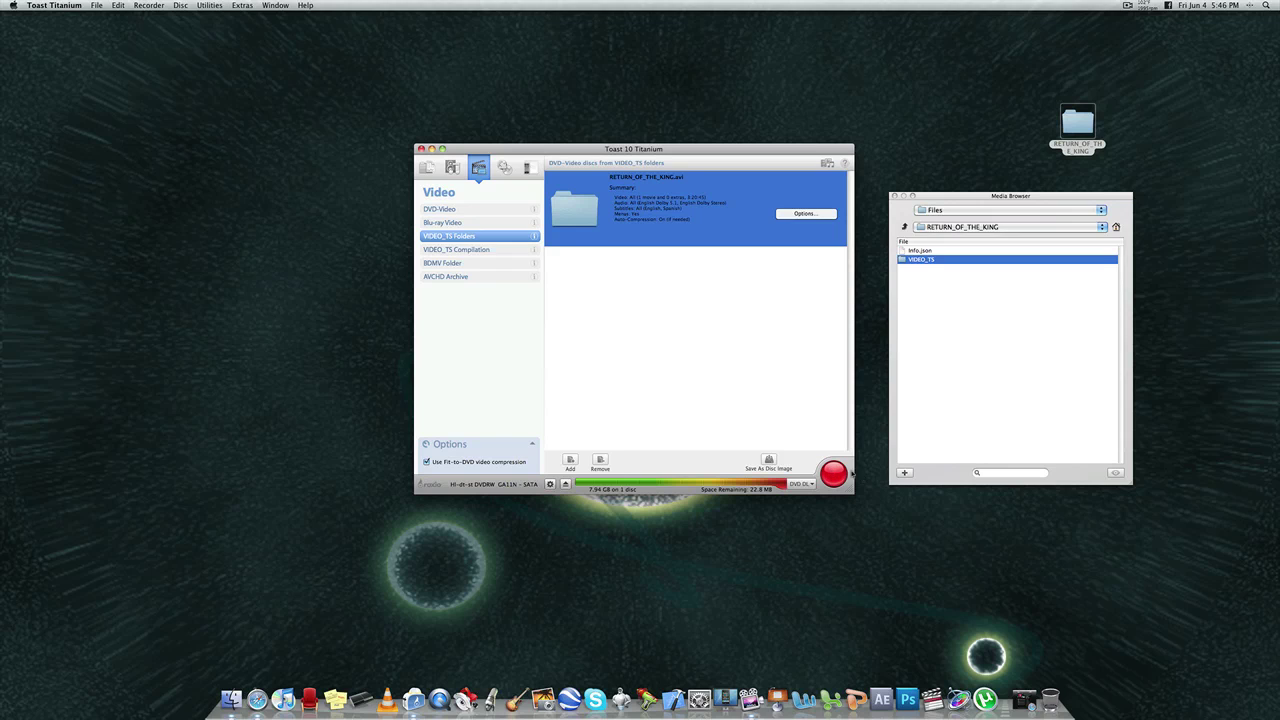
{"action": "left_click", "coordinate": [843, 481]}
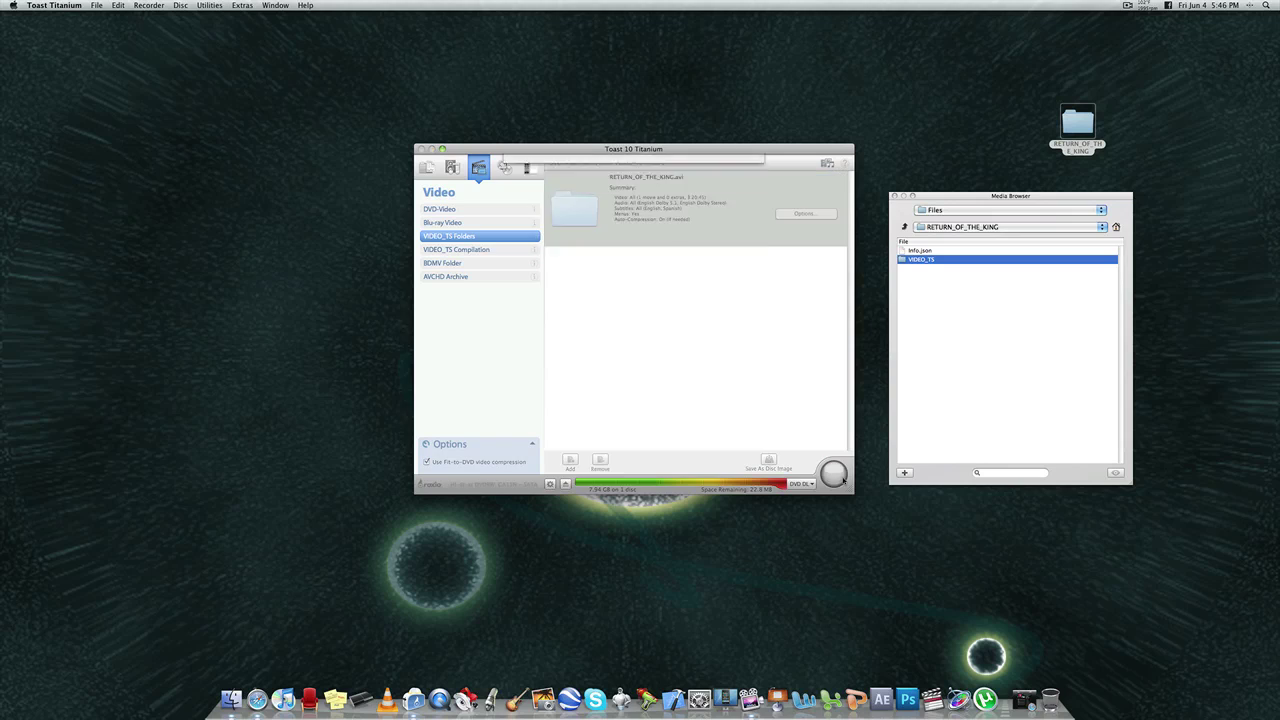
Step: Choose the HI-dt-st DVDRW GA11N recorder at 4x DVD, check Advanced, then cancel without burning
{"action": "left_click", "coordinate": [627, 193]}
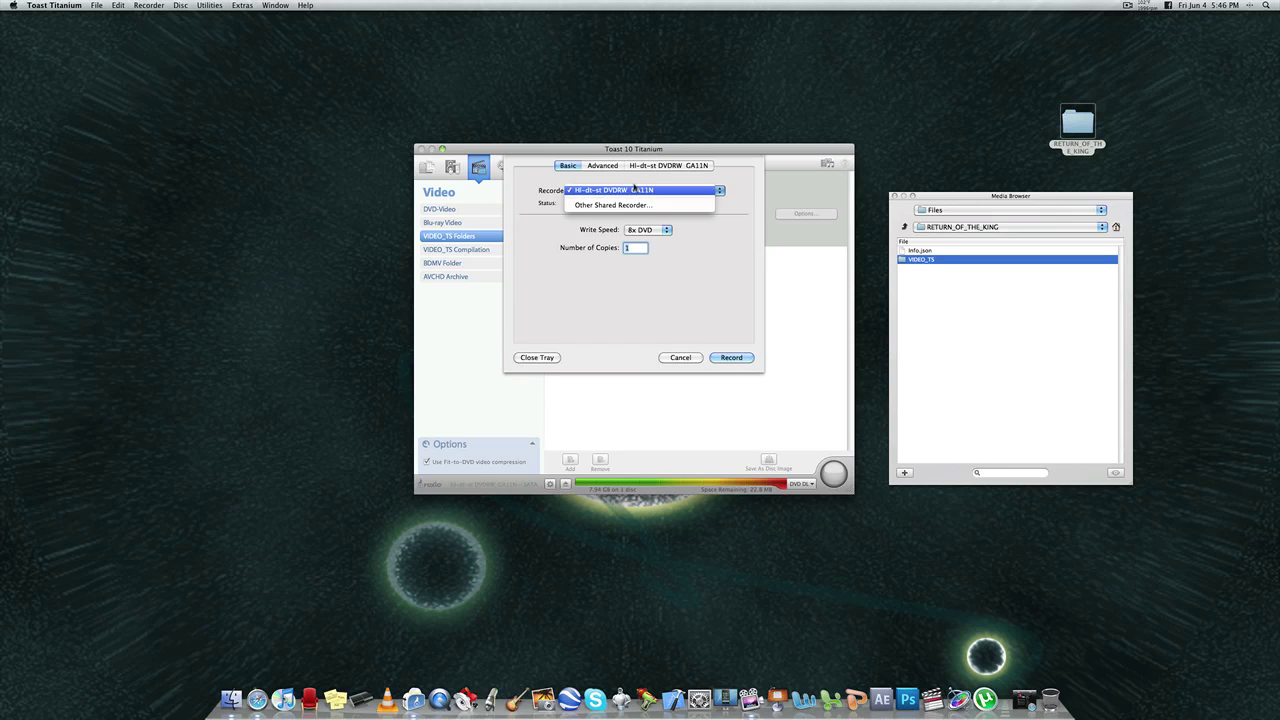
{"action": "left_click", "coordinate": [633, 189]}
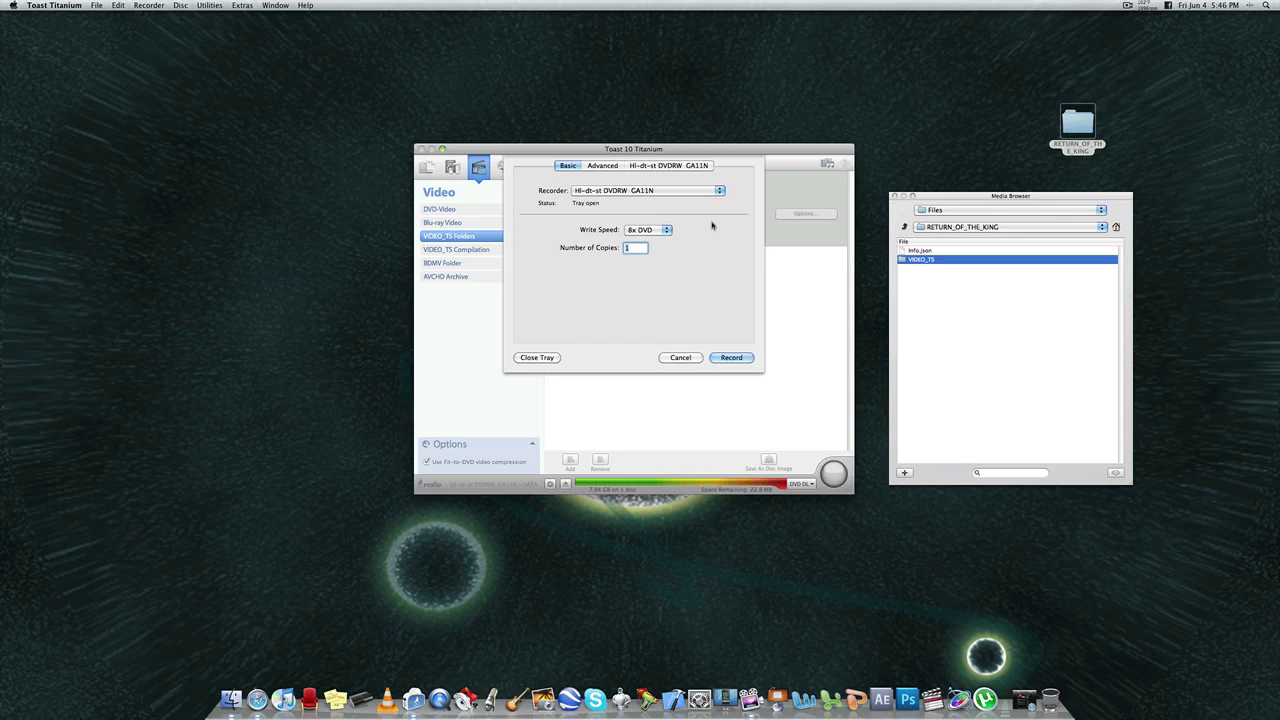
{"action": "left_click", "coordinate": [650, 231]}
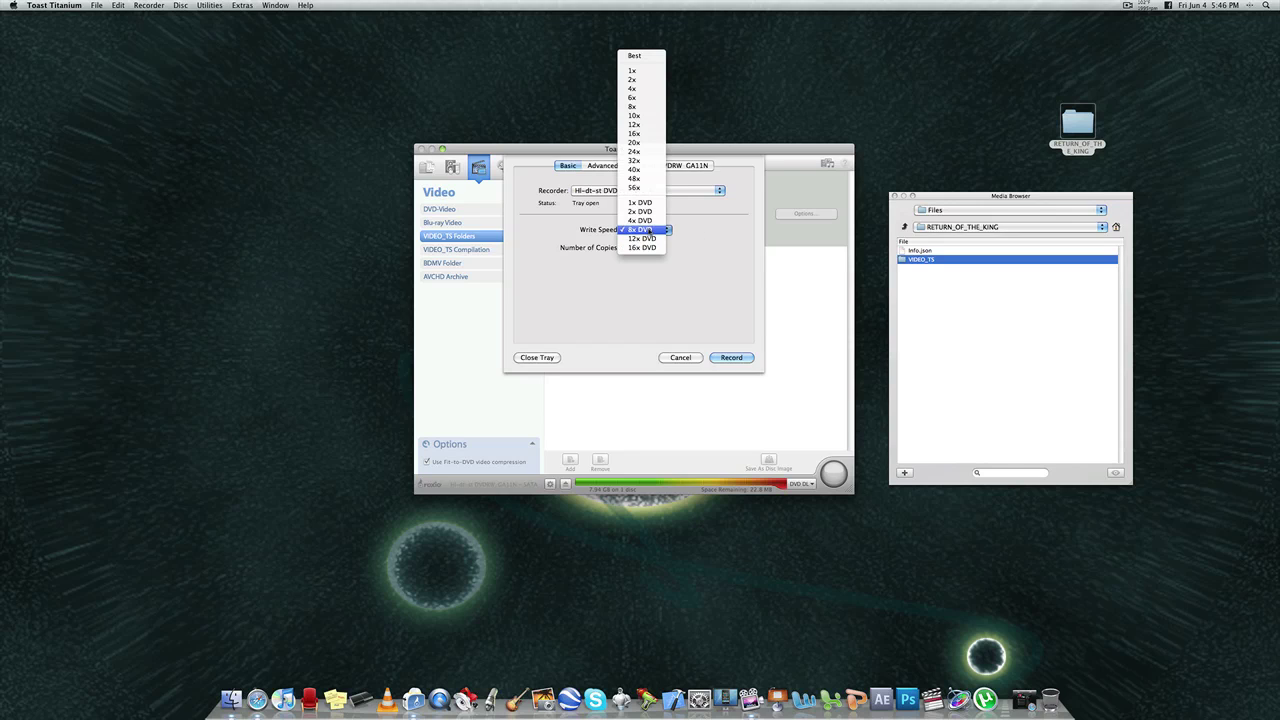
{"action": "left_click", "coordinate": [652, 221]}
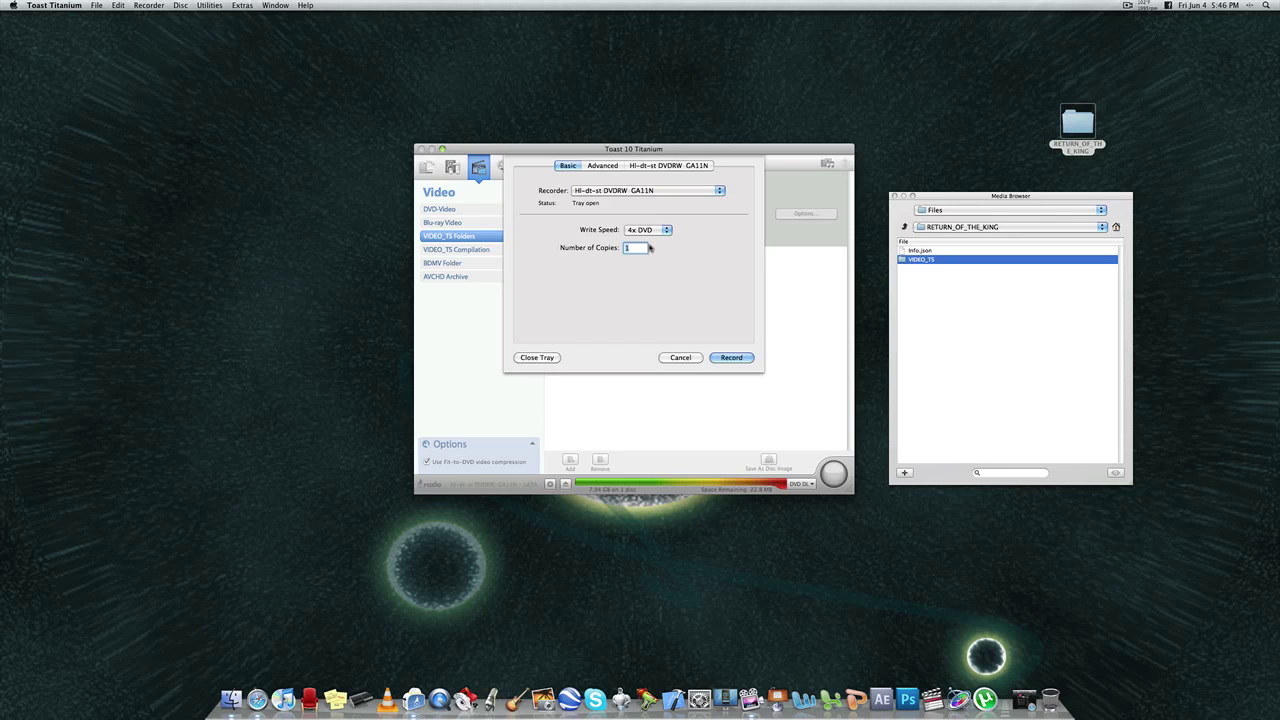
{"action": "left_click", "coordinate": [594, 166]}
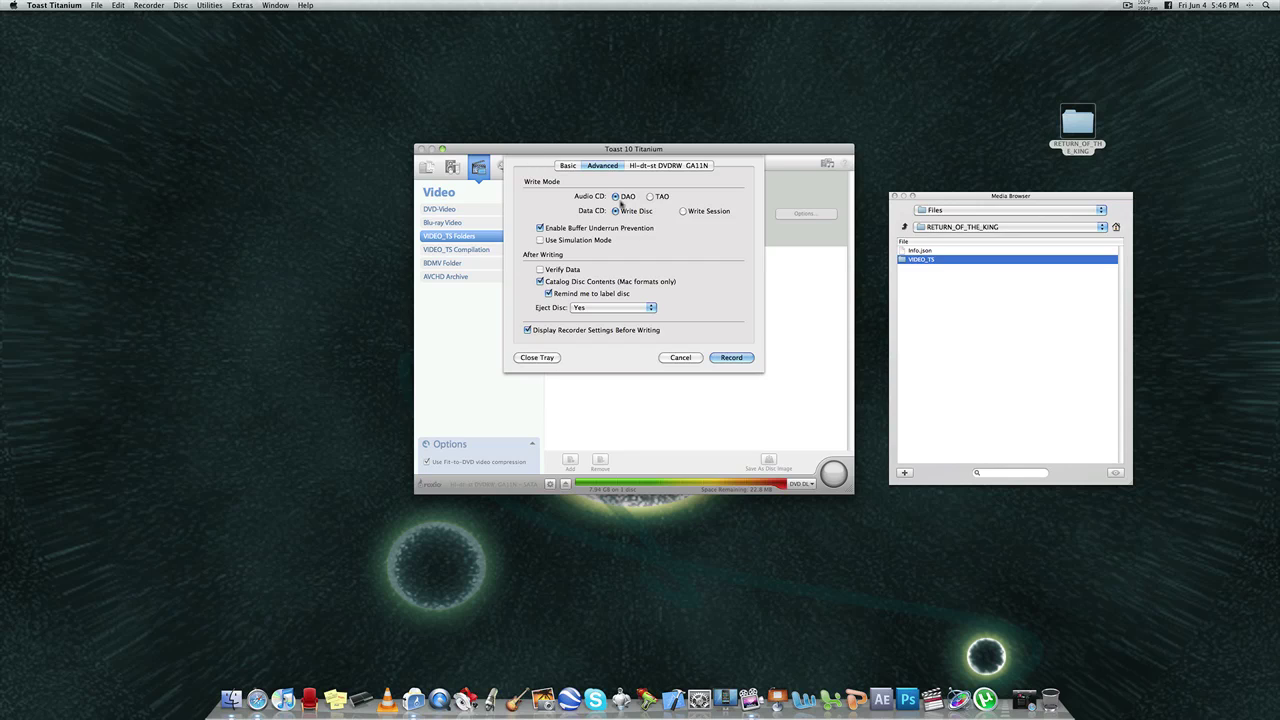
{"action": "left_click", "coordinate": [687, 357]}
{"action": "mouse_move", "coordinate": [687, 357]}
{"action": "left_mouse_down"}
{"action": "mouse_move", "coordinate": [733, 361]}
{"action": "mouse_move", "coordinate": [688, 359]}
{"action": "left_mouse_up"}
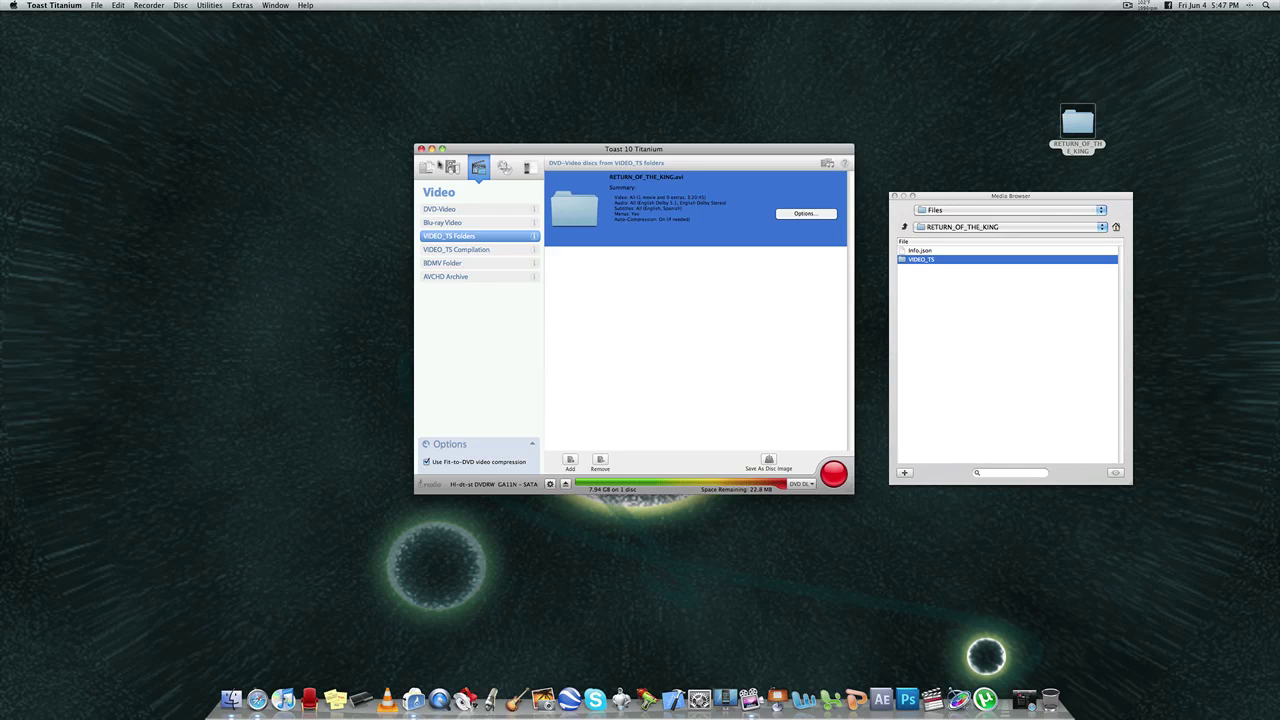
Step: Browse the Data formats Mac Only, Mac & PC, DVD-ROM (UDF), ISO 9660, ending on Photo Disc
{"action": "left_click", "coordinate": [430, 167]}
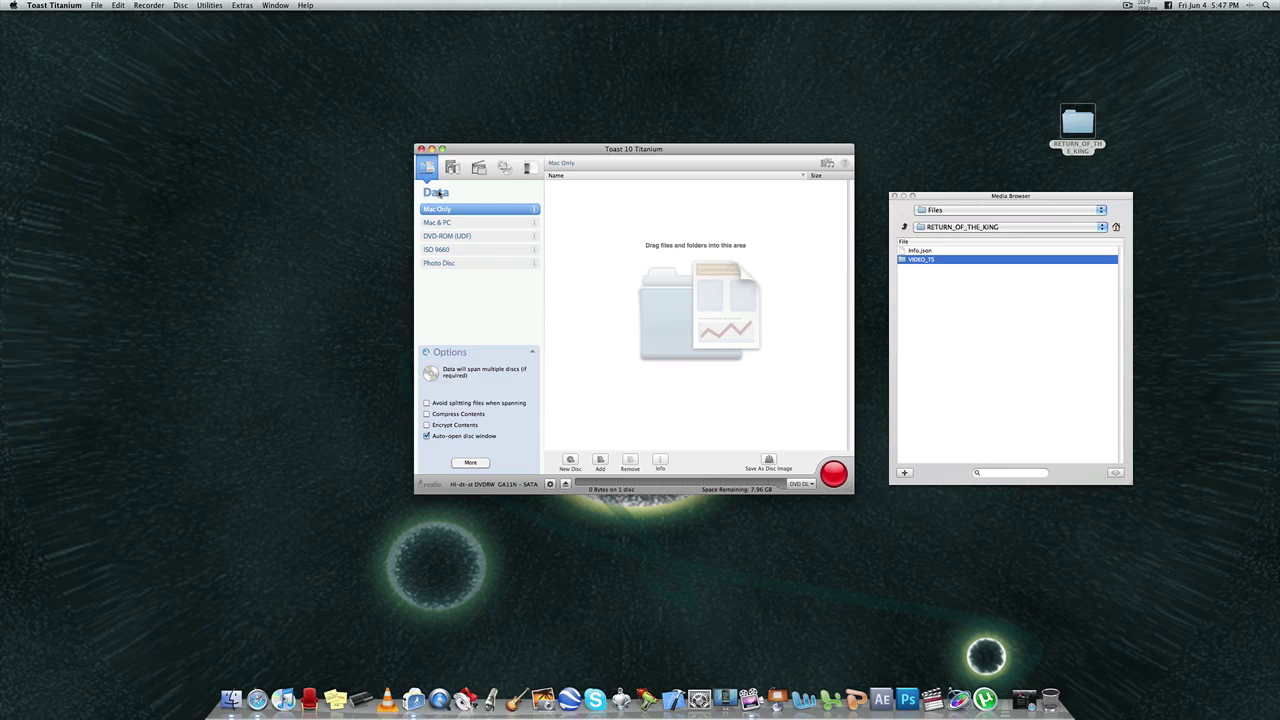
{"action": "left_click", "coordinate": [478, 223]}
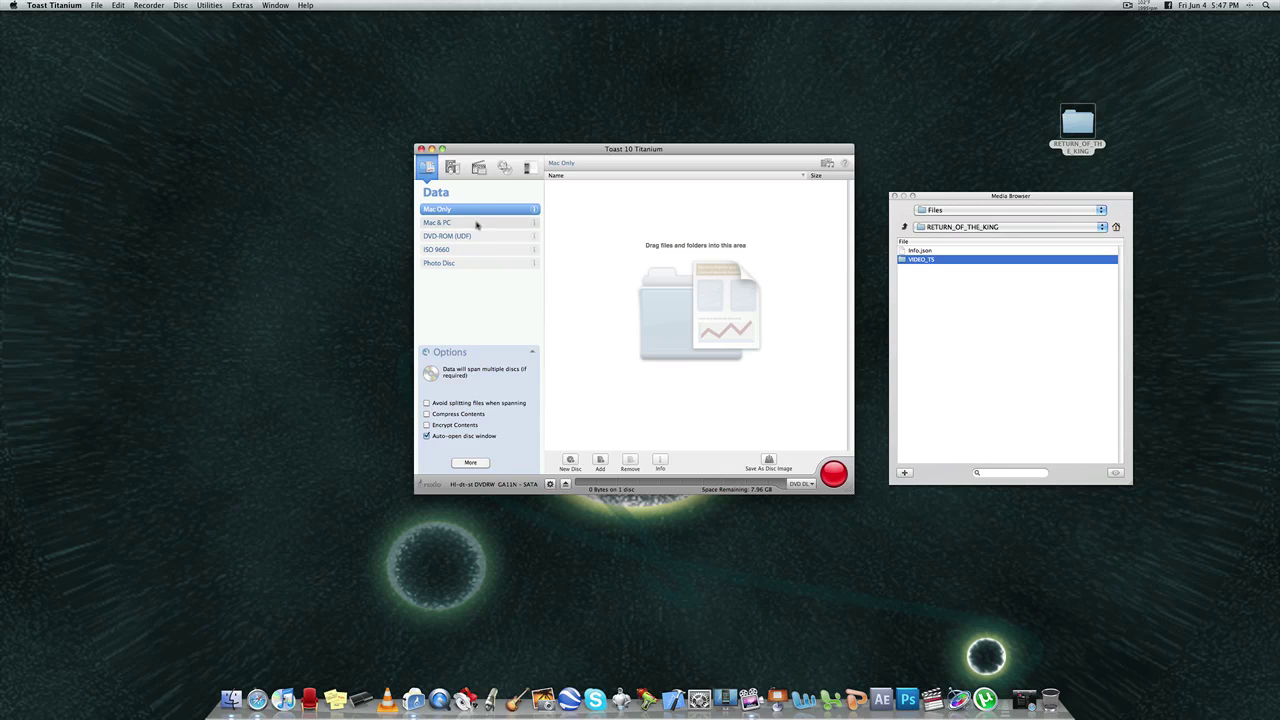
{"action": "left_click", "coordinate": [476, 210]}
{"action": "left_click", "coordinate": [466, 221]}
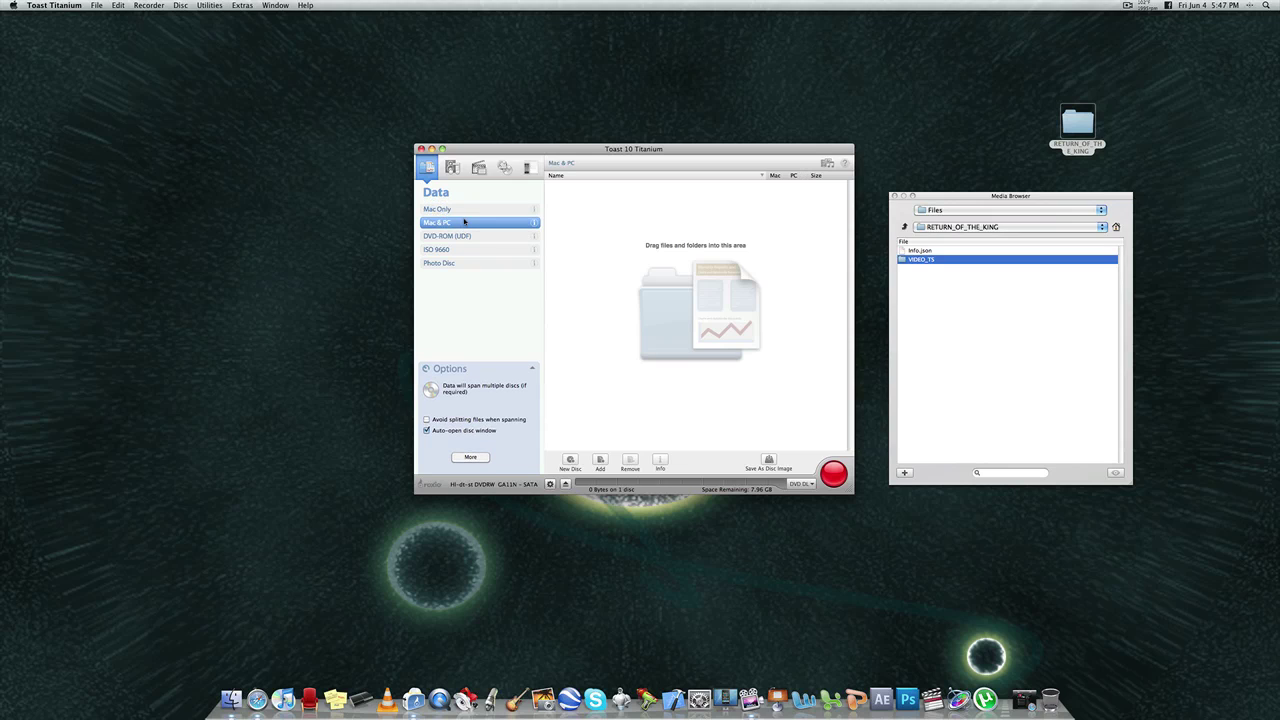
{"action": "left_click", "coordinate": [514, 237]}
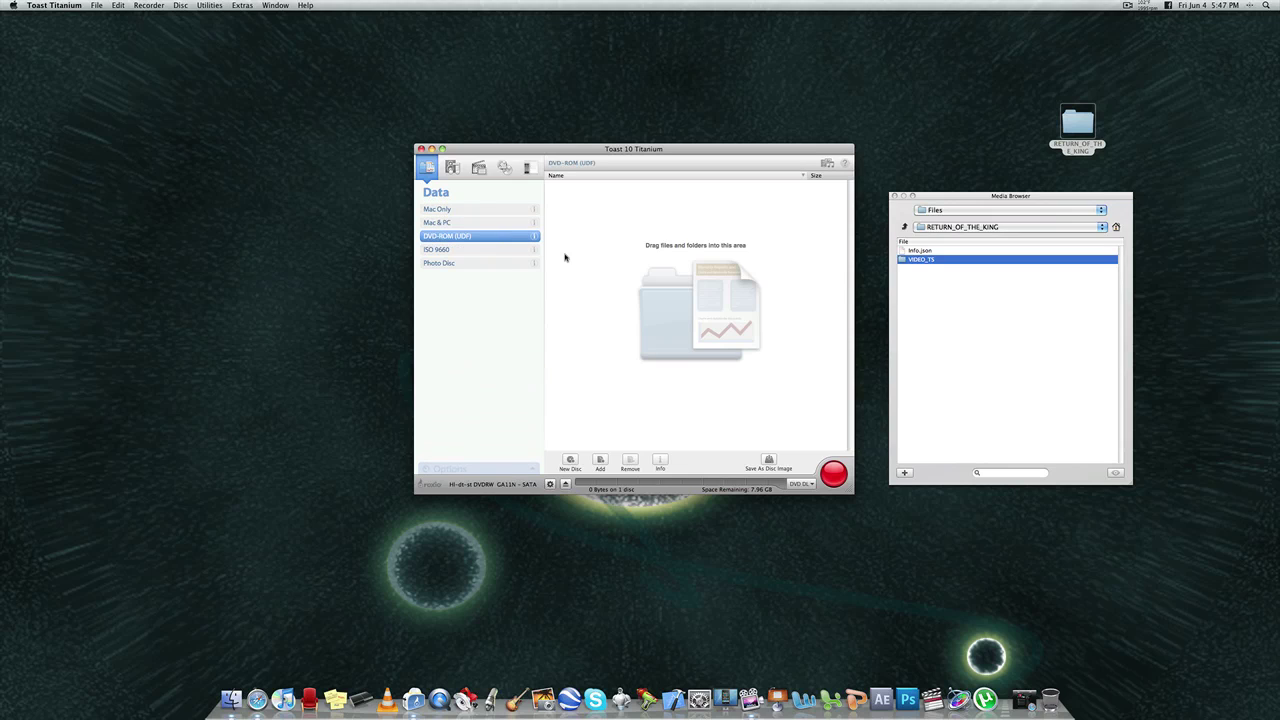
{"action": "left_click", "coordinate": [486, 252]}
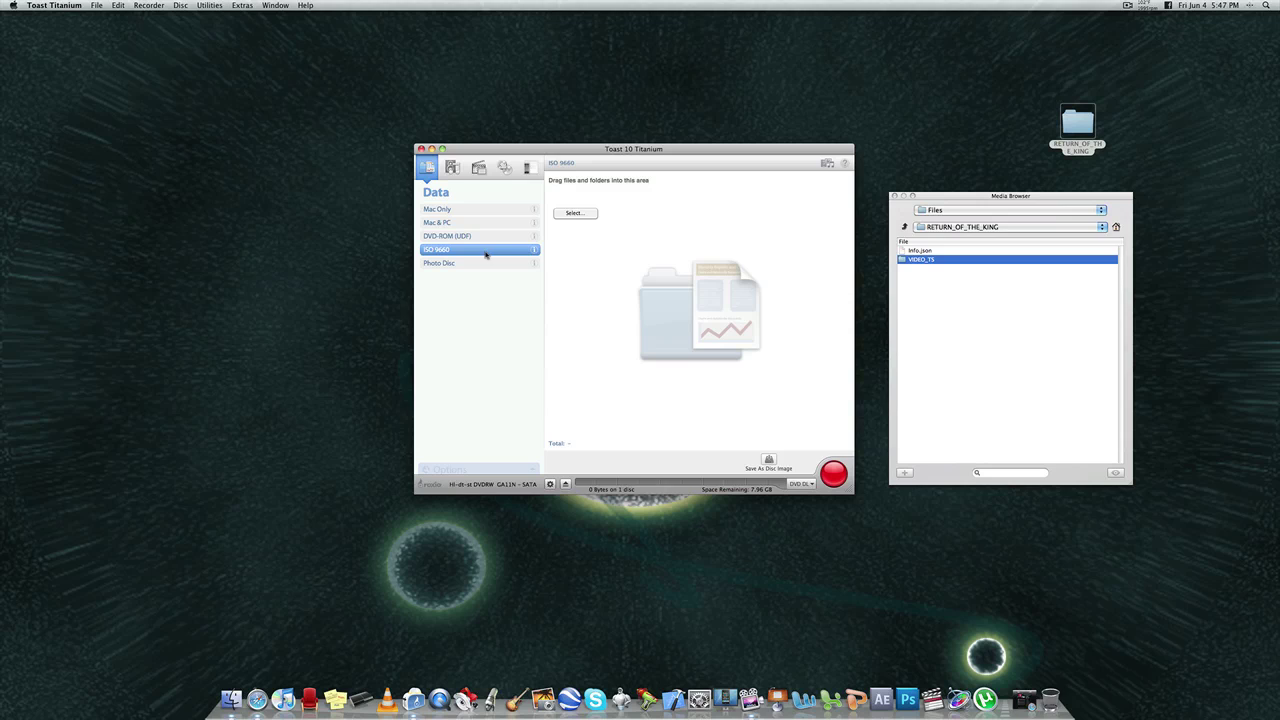
{"action": "left_click", "coordinate": [477, 265]}
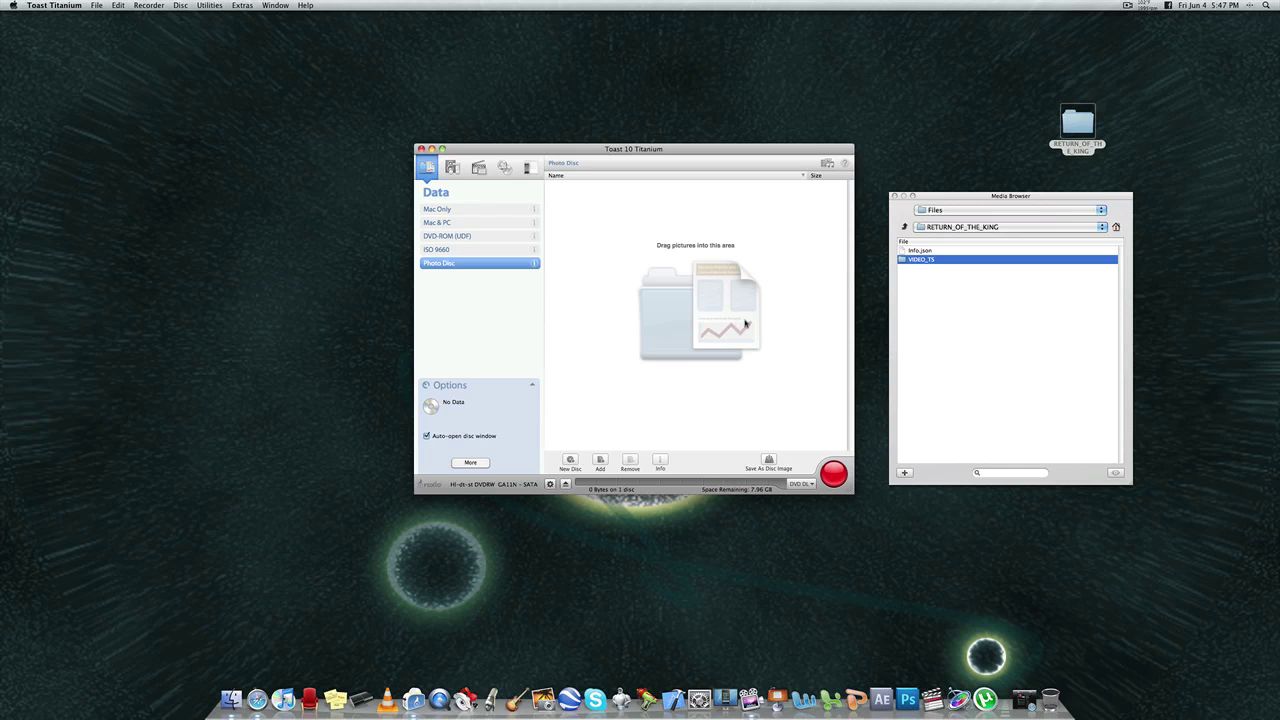
Step: Look at the disc name and picture background settings, then cancel them
{"action": "left_click", "coordinate": [480, 463]}
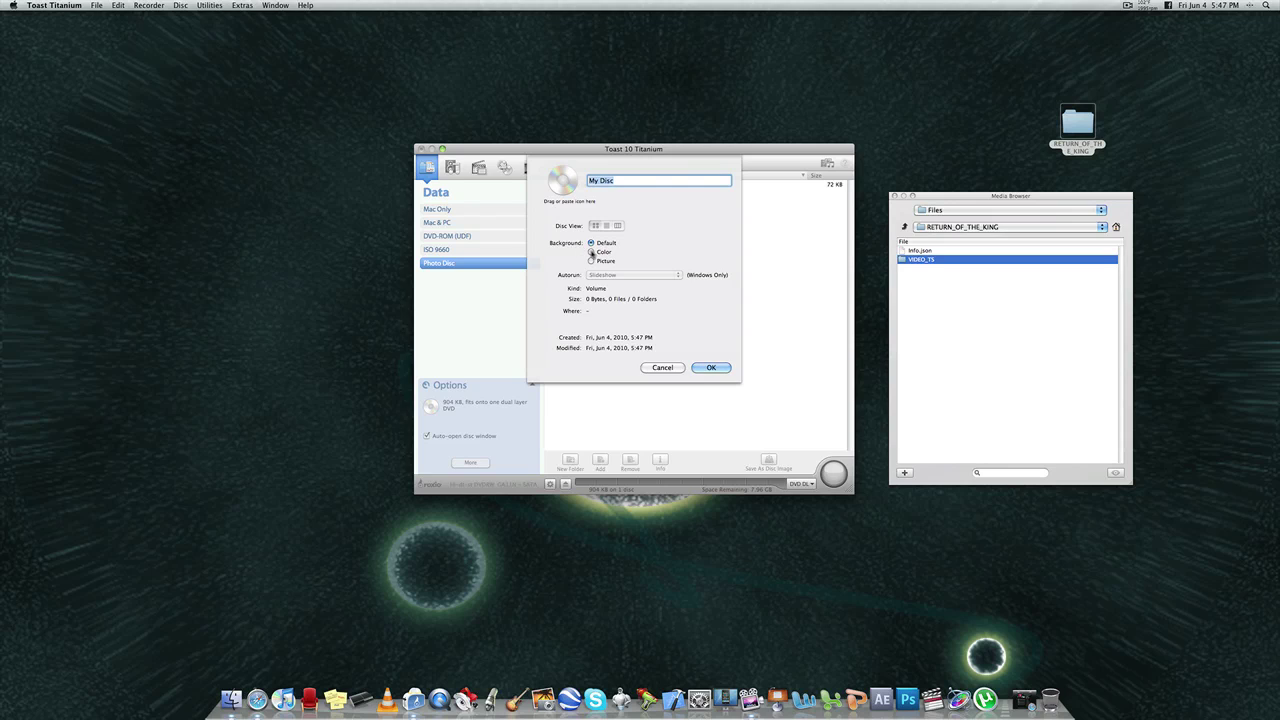
{"action": "left_click", "coordinate": [591, 261]}
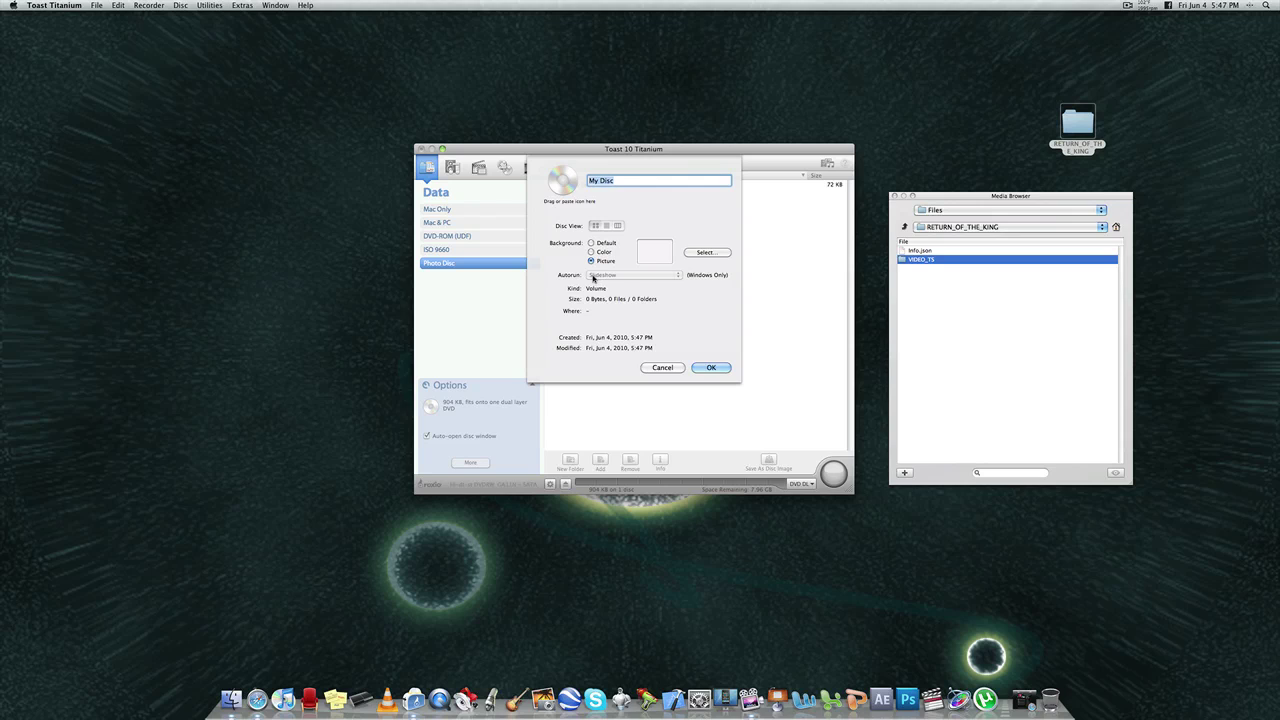
{"action": "left_click", "coordinate": [663, 368]}
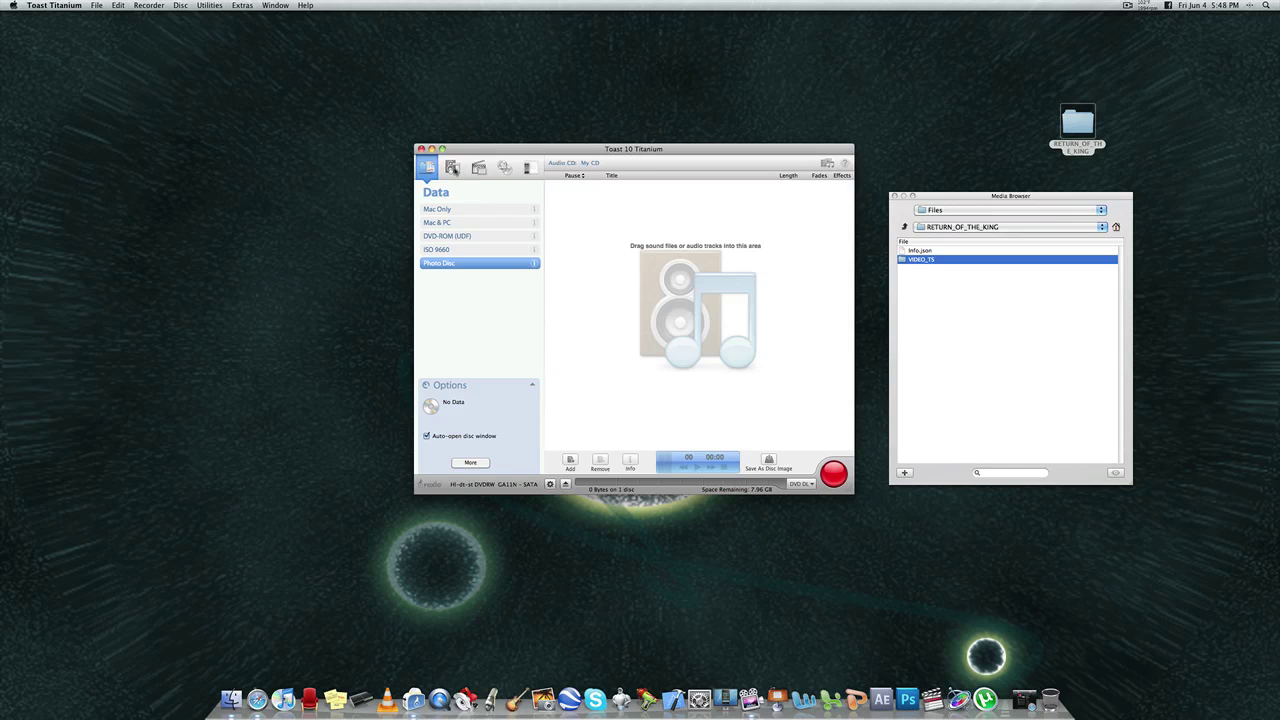
Step: Browse the Audio formats Music DVD, MP3 Disc and Enhanced Audio CD, then return to Video
{"action": "left_click", "coordinate": [451, 167]}
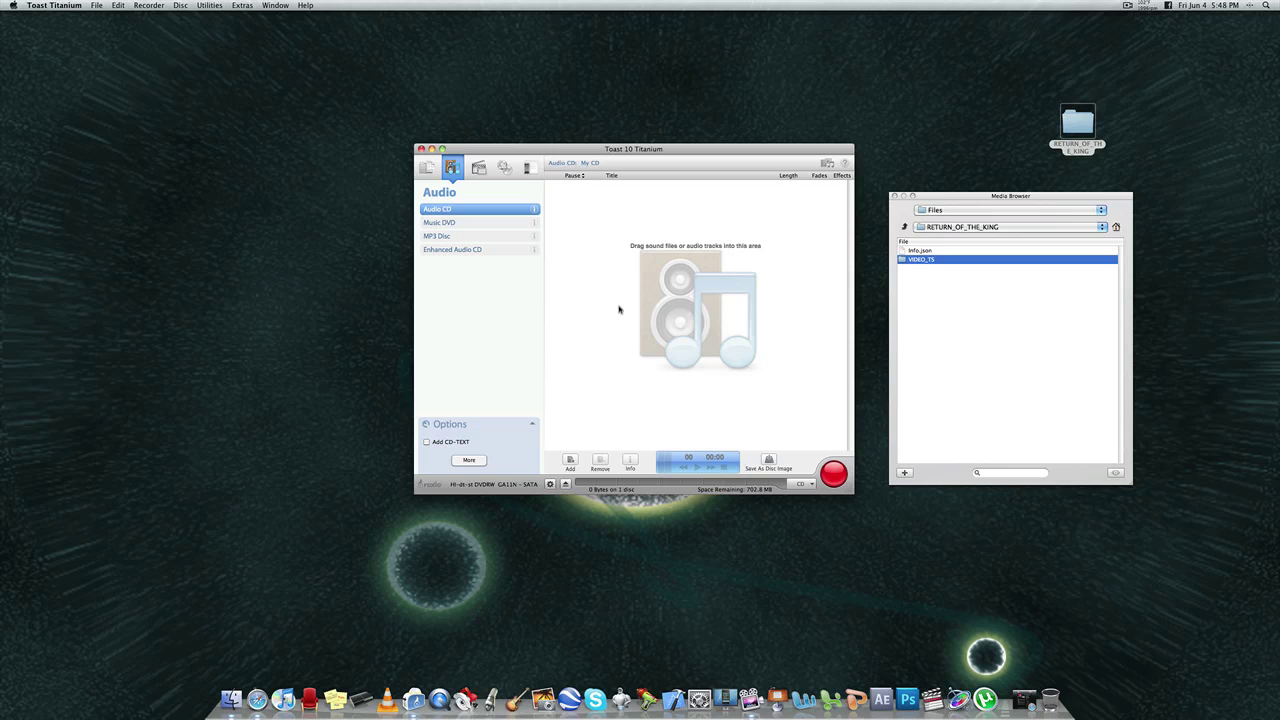
{"action": "left_click", "coordinate": [484, 223]}
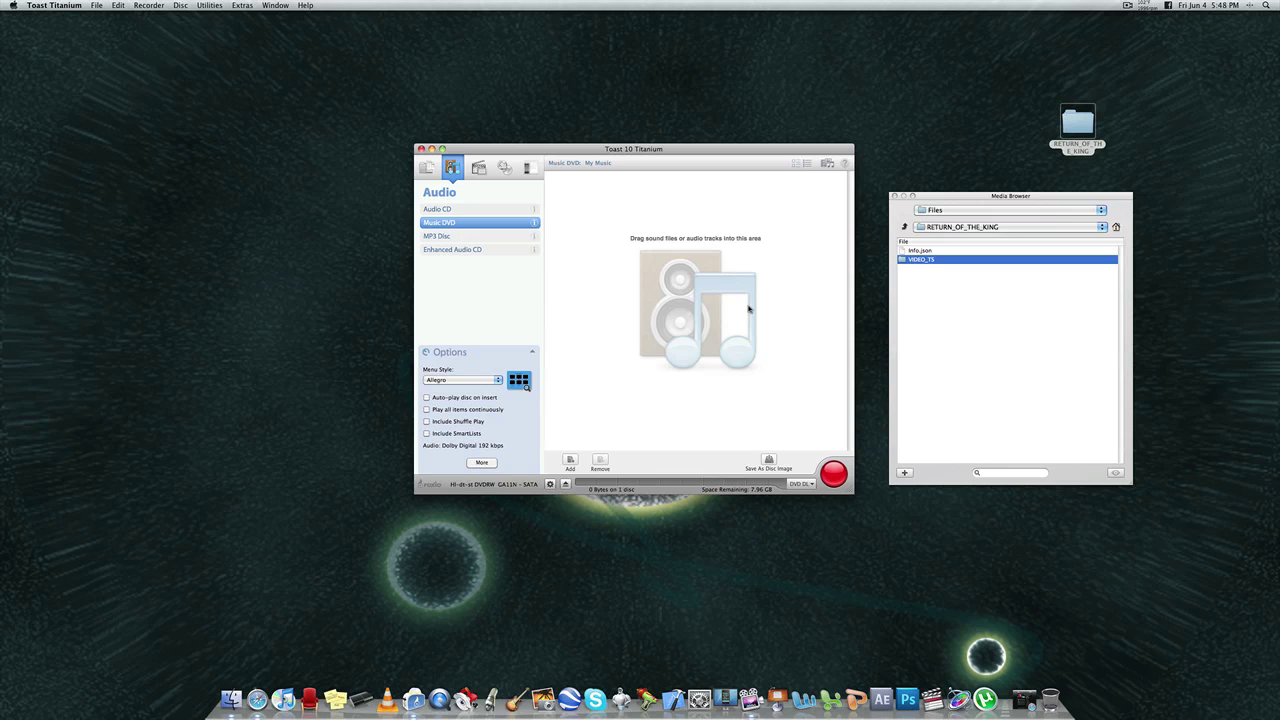
{"action": "left_click", "coordinate": [511, 235]}
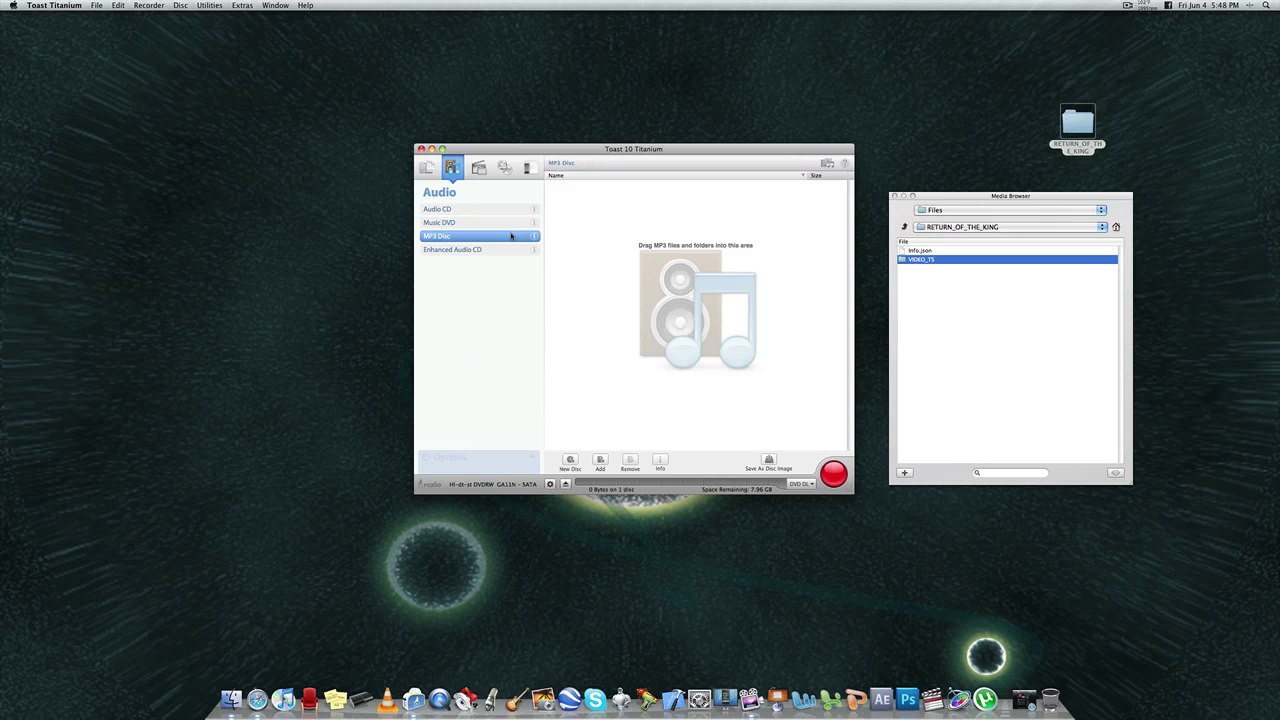
{"action": "left_click", "coordinate": [456, 250]}
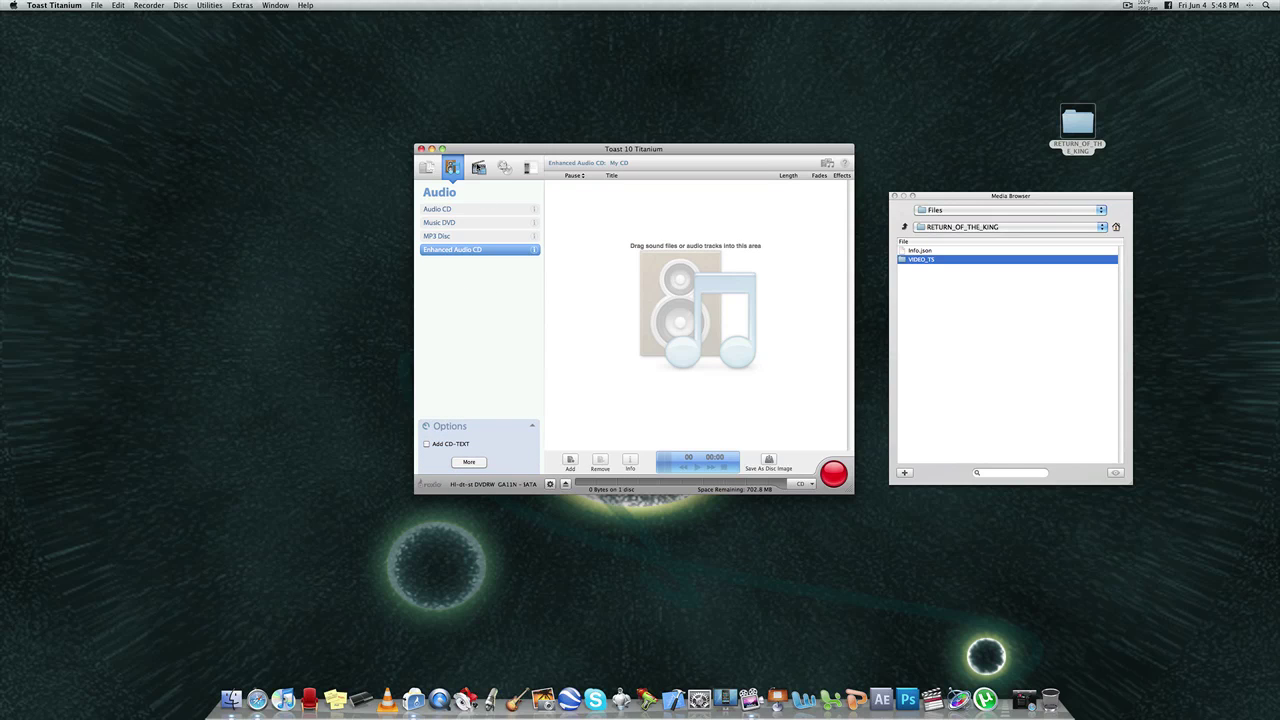
{"action": "left_click", "coordinate": [479, 168]}
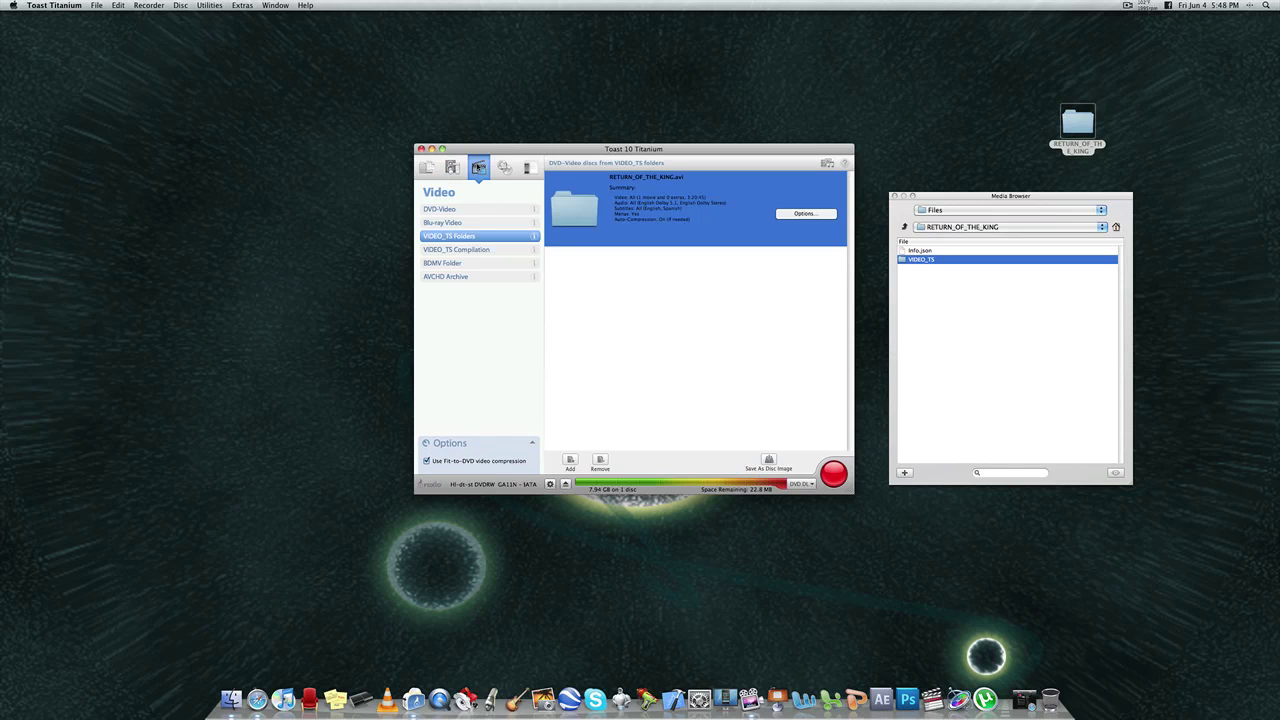
Step: Preview DVD-Video, Blu-ray Video (dismissing the plug-in notice) and VIDEO_TS Compilation formats
{"action": "left_click", "coordinate": [473, 208]}
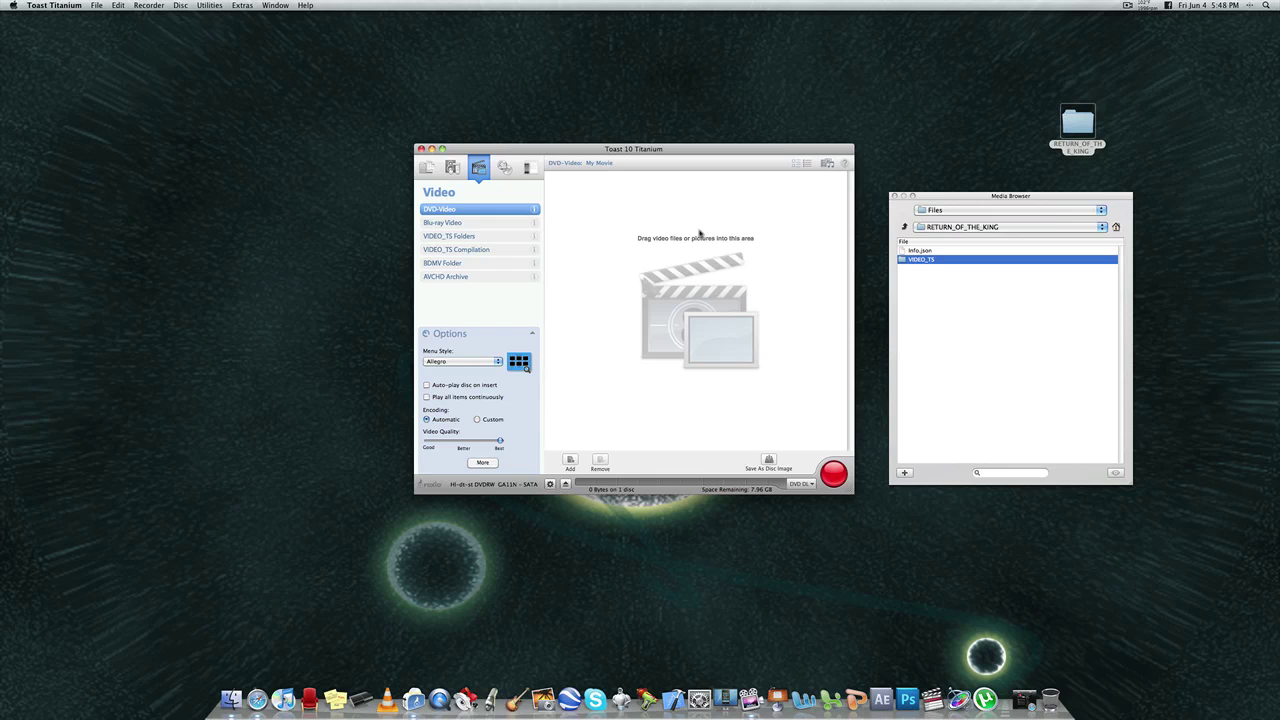
{"action": "left_click", "coordinate": [462, 224]}
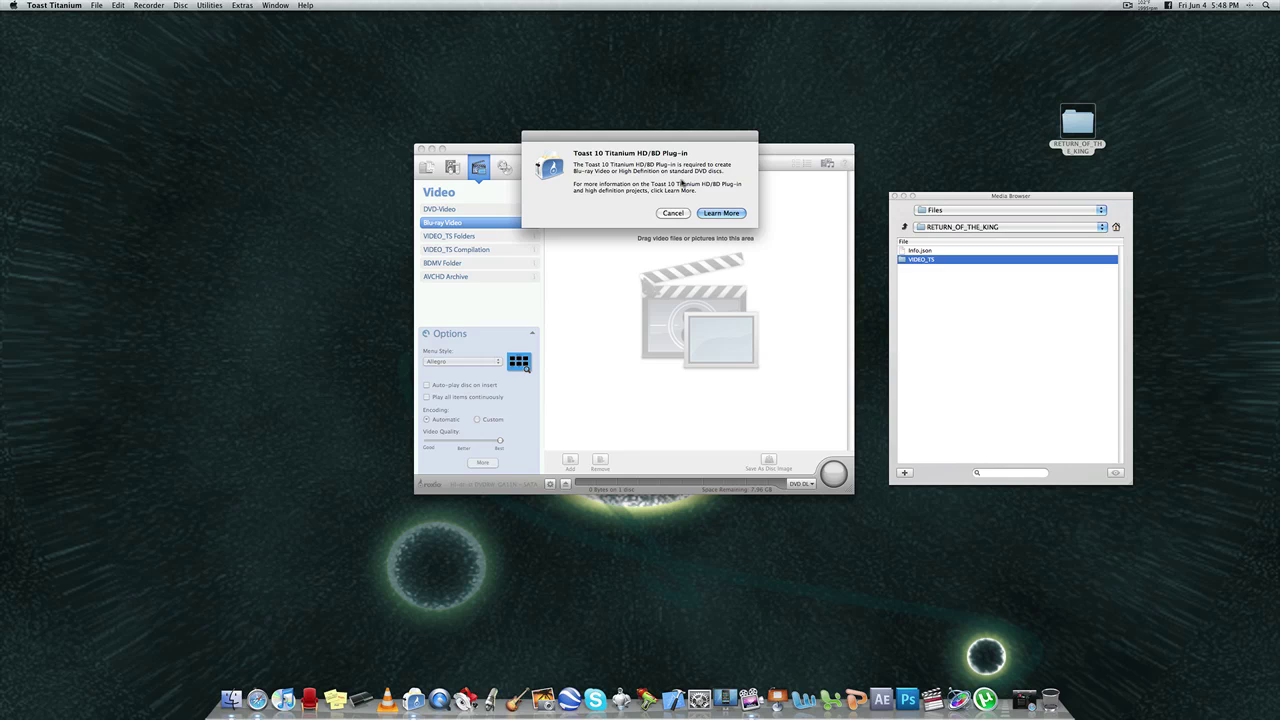
{"action": "left_click", "coordinate": [667, 213]}
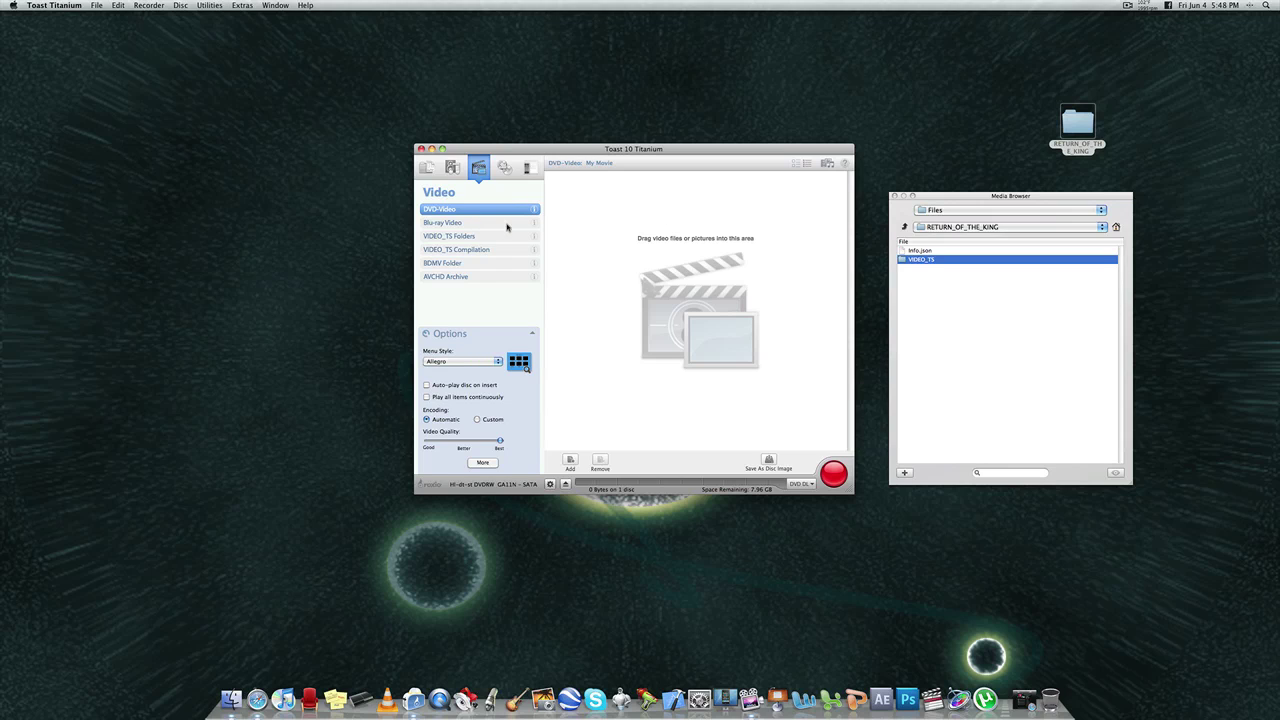
{"action": "left_click", "coordinate": [477, 250]}
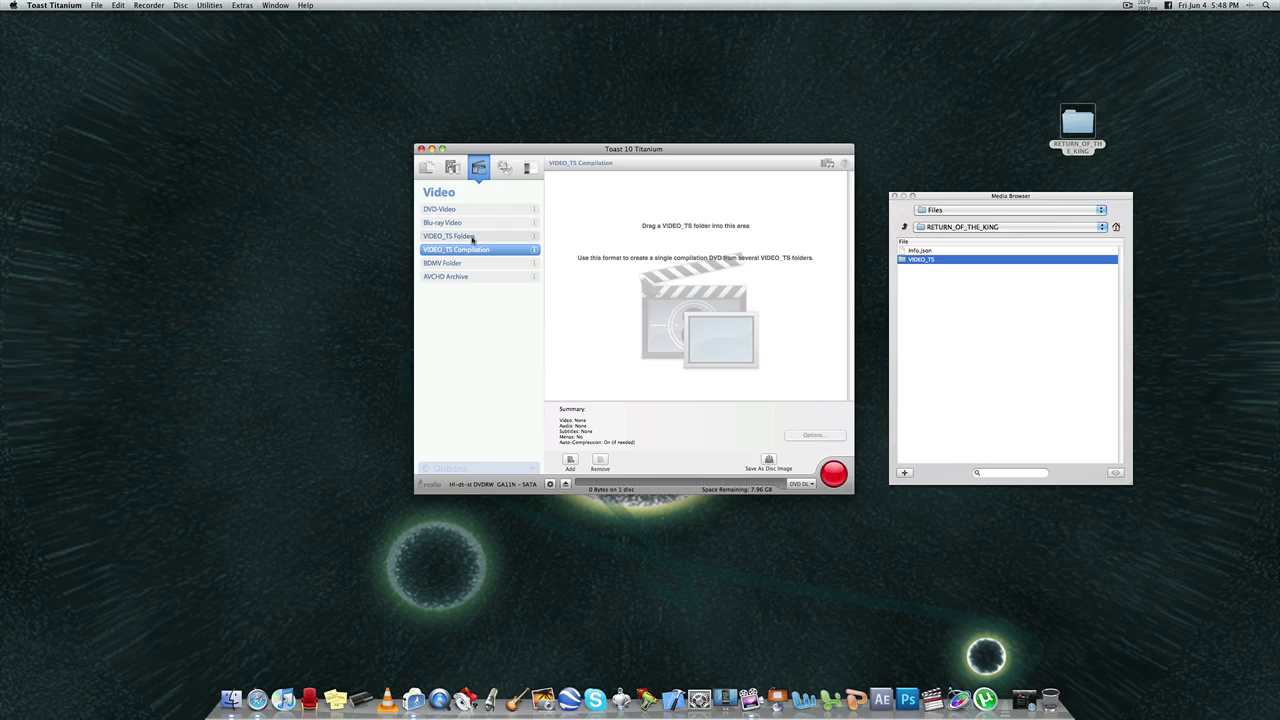
{"action": "left_click", "coordinate": [472, 237]}
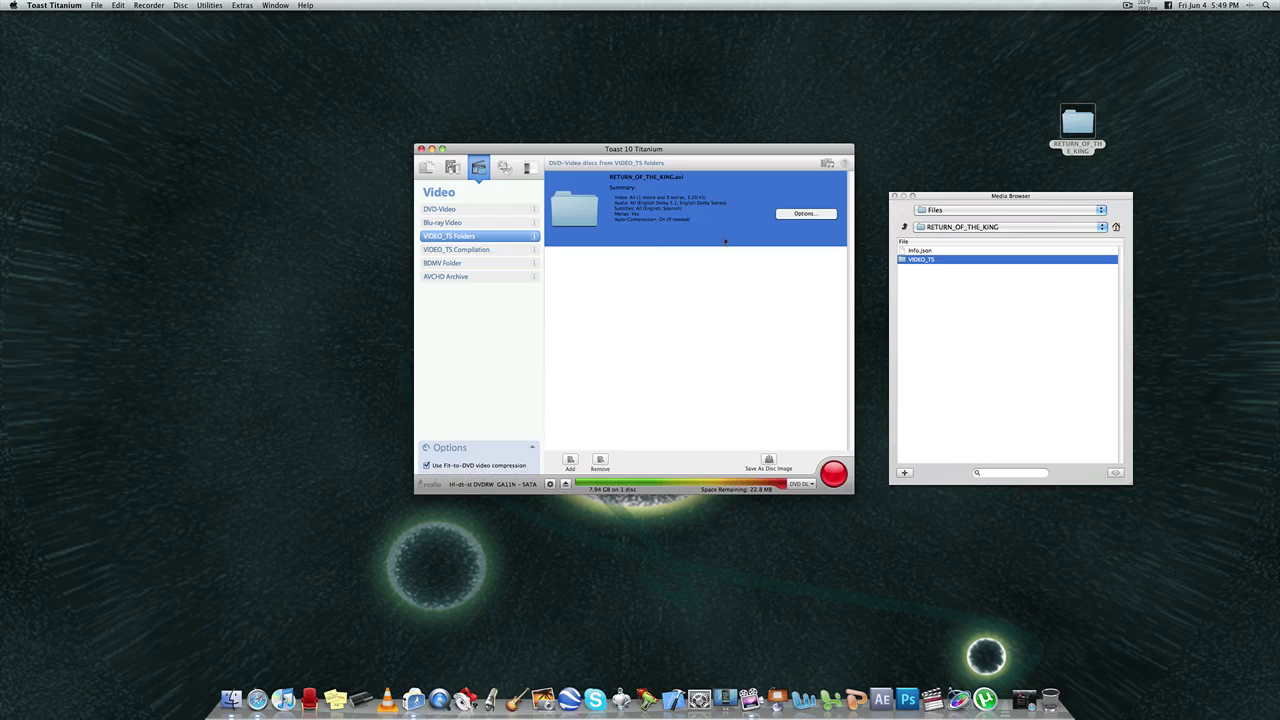
{"action": "left_click", "coordinate": [478, 251]}
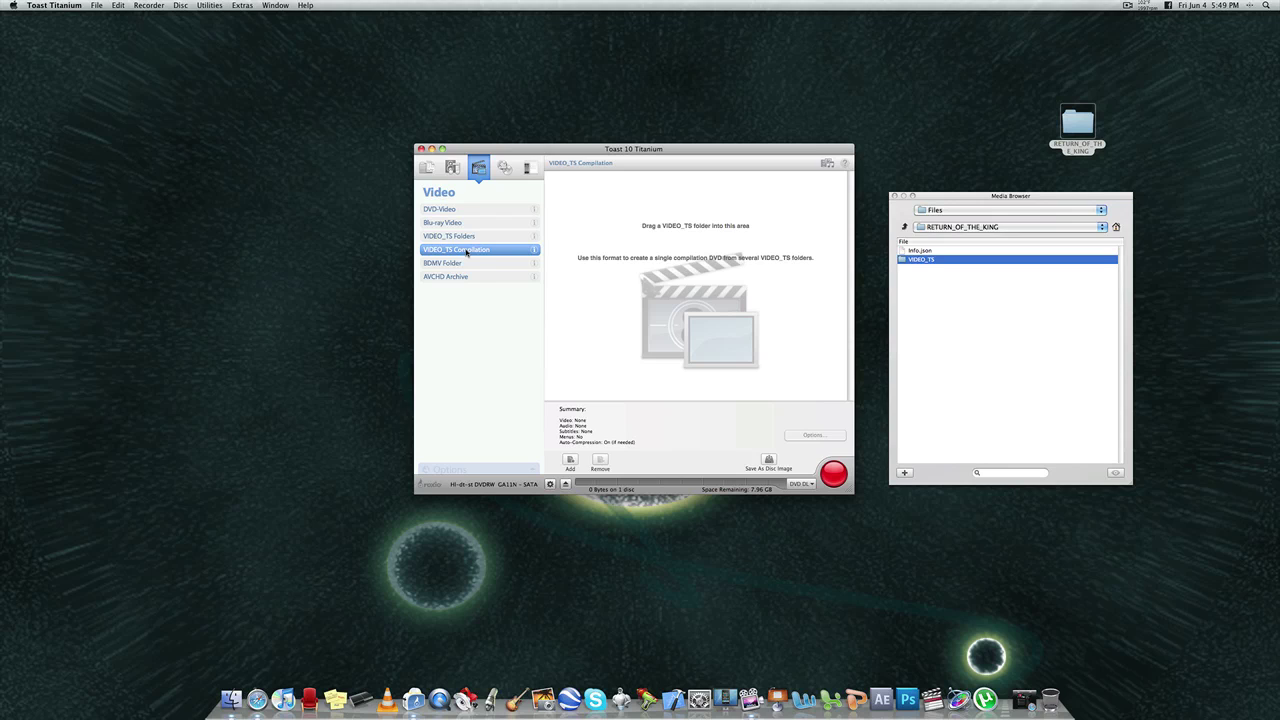
Step: Try BDMV Folder, dismiss its plug-in notice, and open AVCHD Archive
{"action": "left_click", "coordinate": [467, 264]}
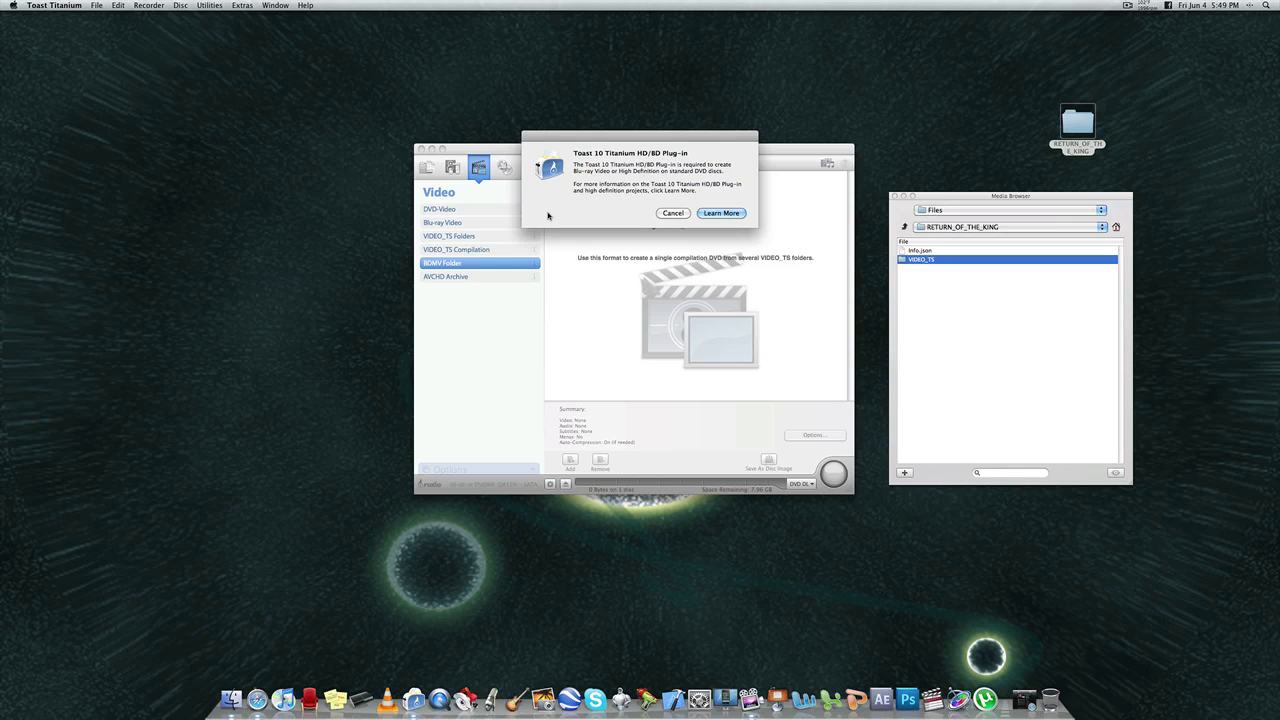
{"action": "left_click", "coordinate": [672, 213]}
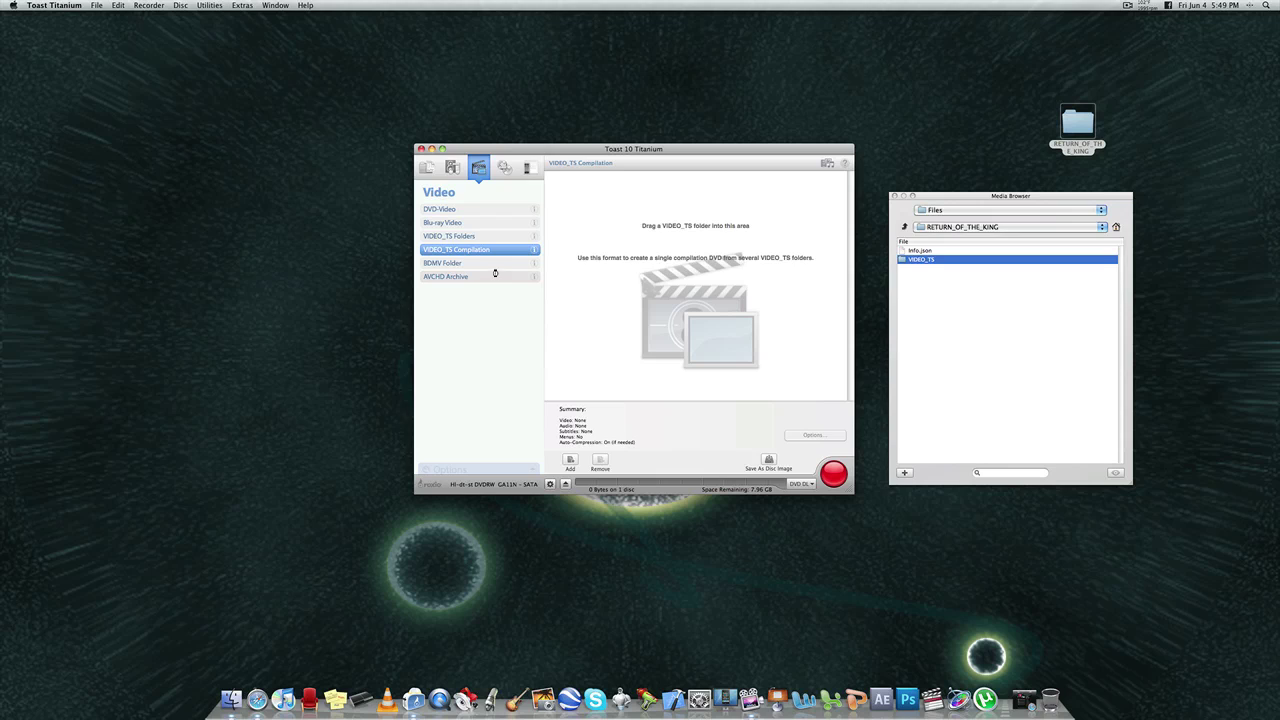
{"action": "left_click", "coordinate": [497, 281]}
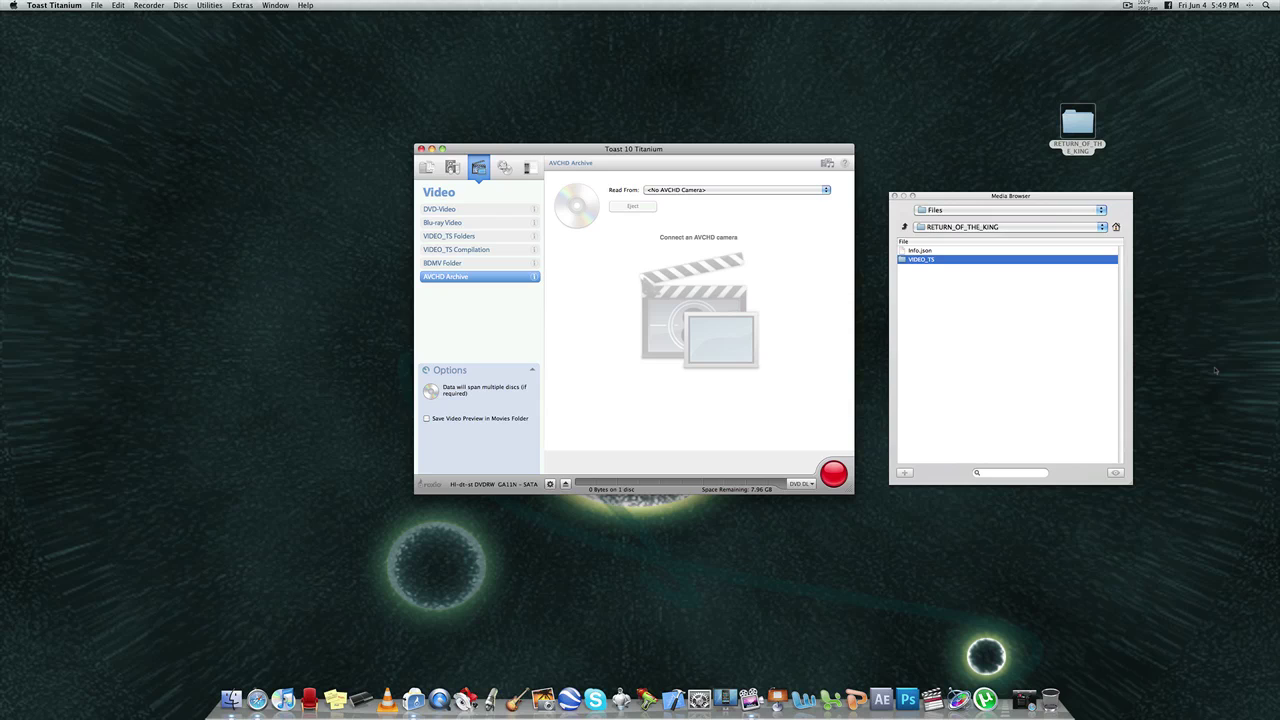
Step: Show Disc Copy, reading from the DVD-RW/CD-RW drive
{"action": "left_click", "coordinate": [504, 168]}
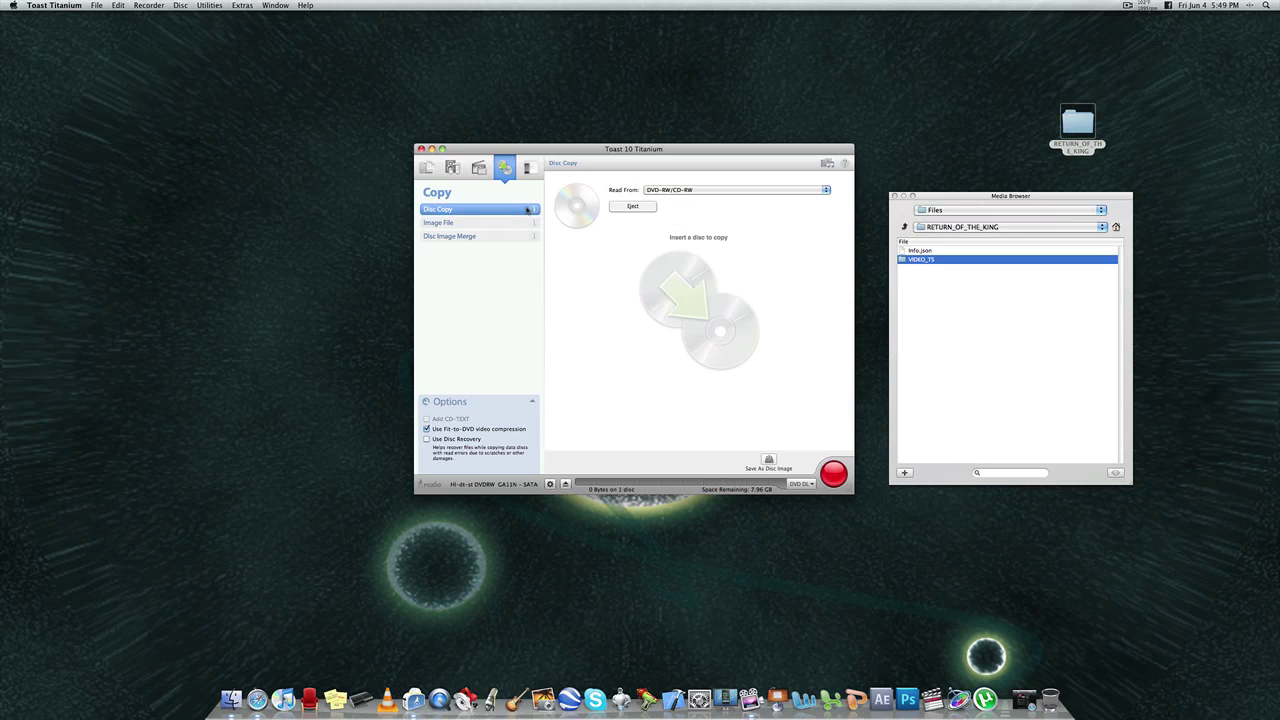
{"action": "mouse_move", "coordinate": [532, 209]}
Step: Preview the Convert options DVD Disc, Image File, VIDEO_TS Folders and Video Files, then open player setup
{"action": "left_click", "coordinate": [531, 167]}
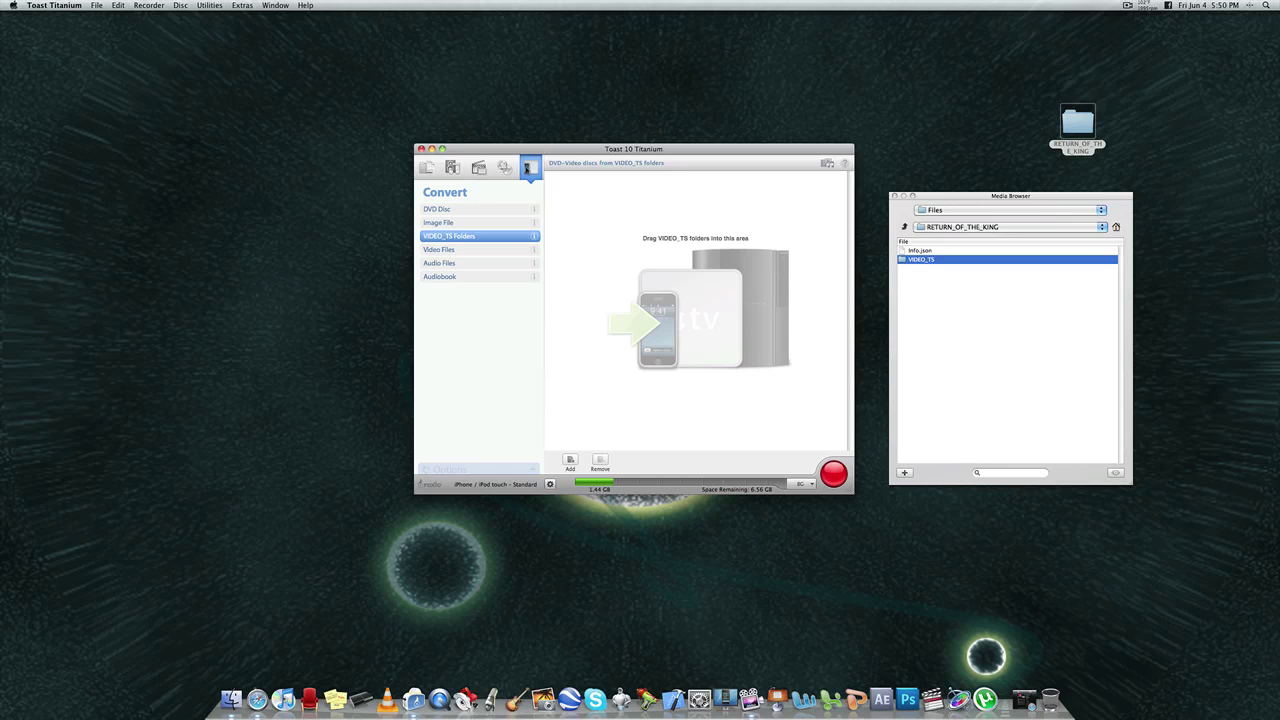
{"action": "left_click", "coordinate": [480, 209]}
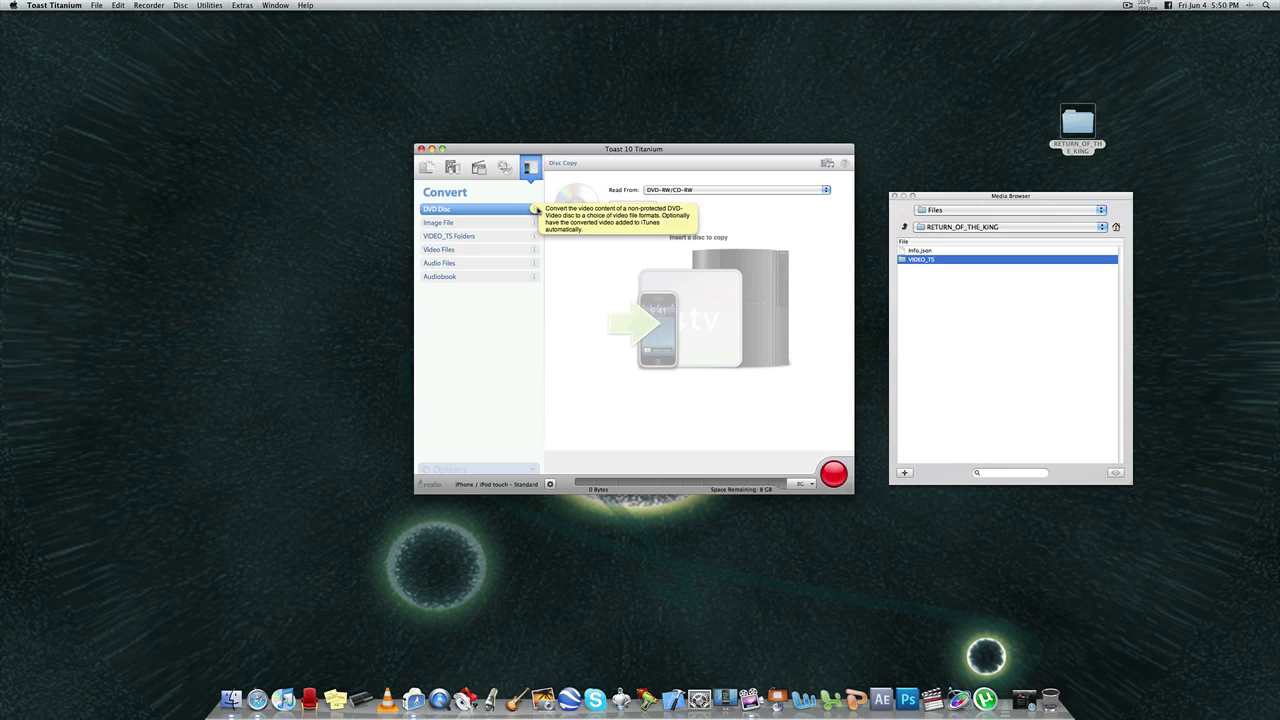
{"action": "left_click", "coordinate": [523, 224]}
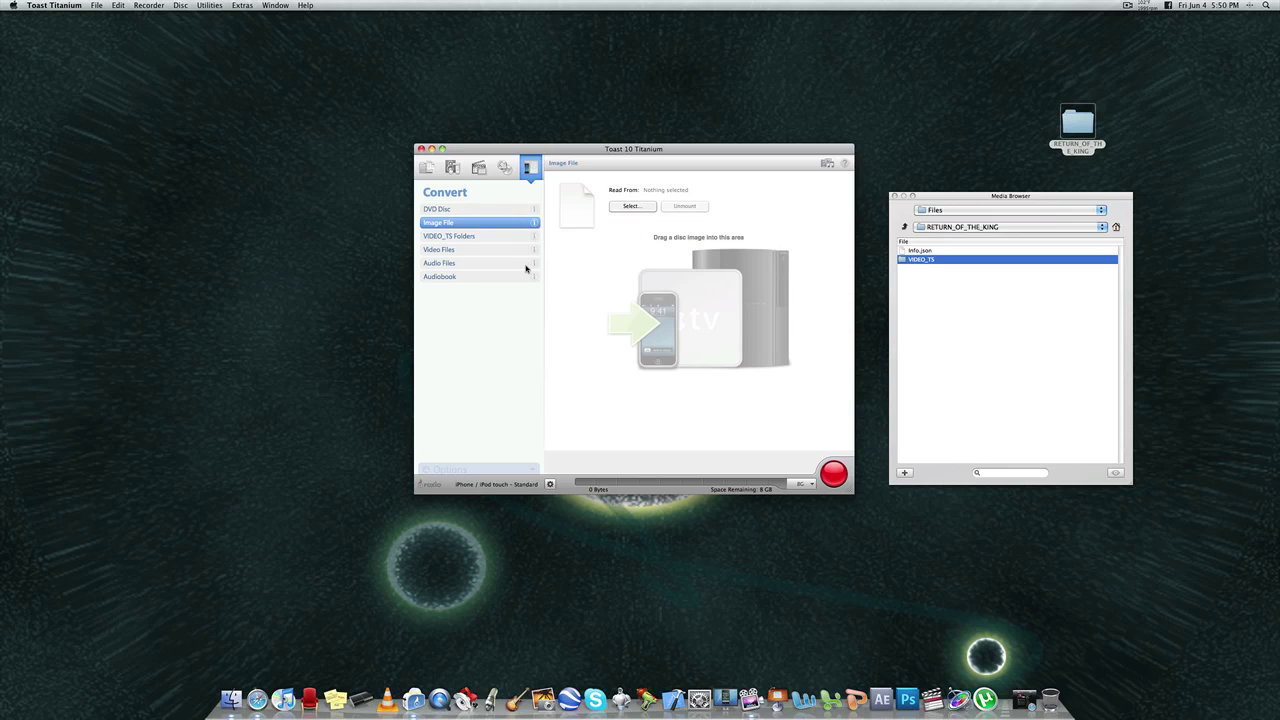
{"action": "left_click", "coordinate": [472, 236]}
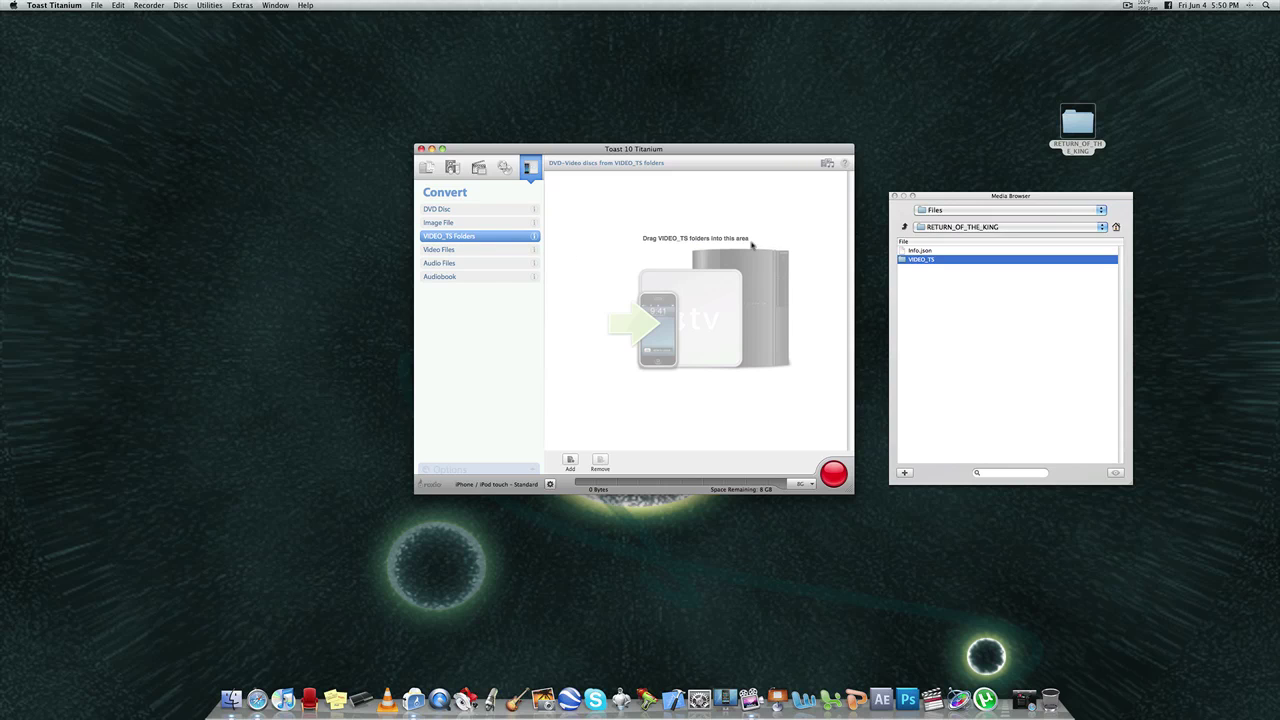
{"action": "left_click", "coordinate": [485, 250]}
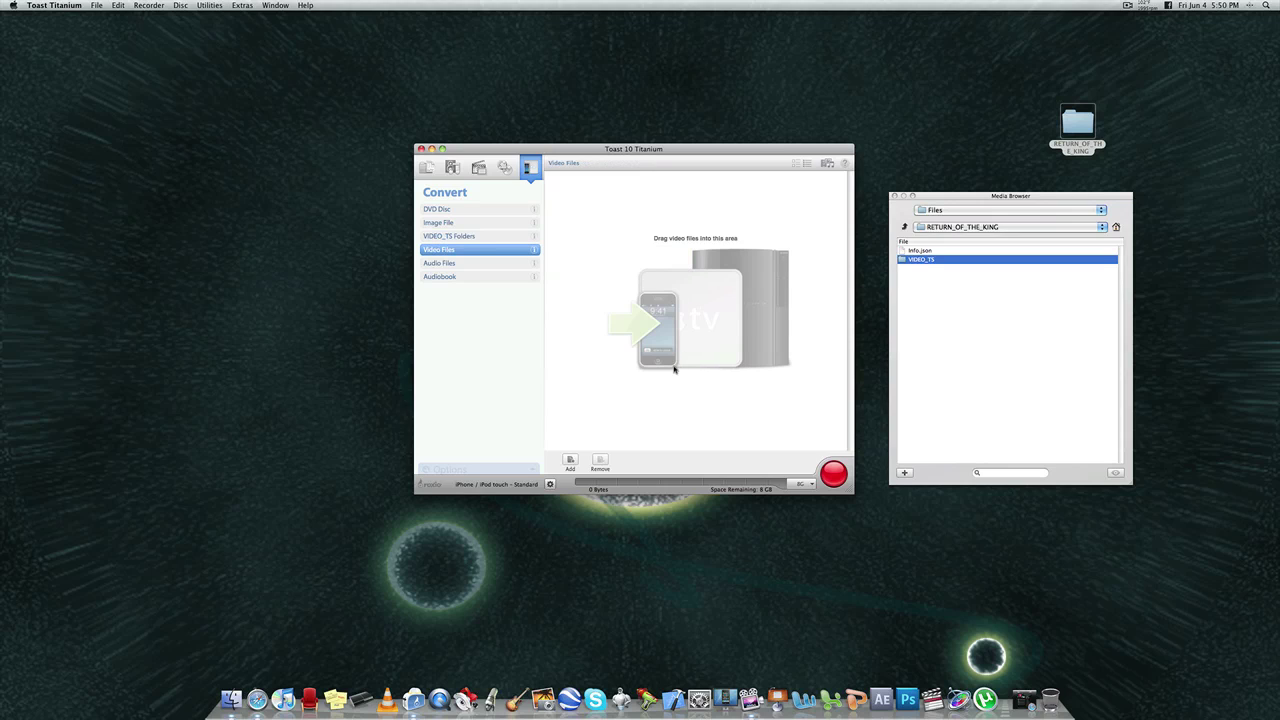
{"action": "left_click", "coordinate": [550, 484]}
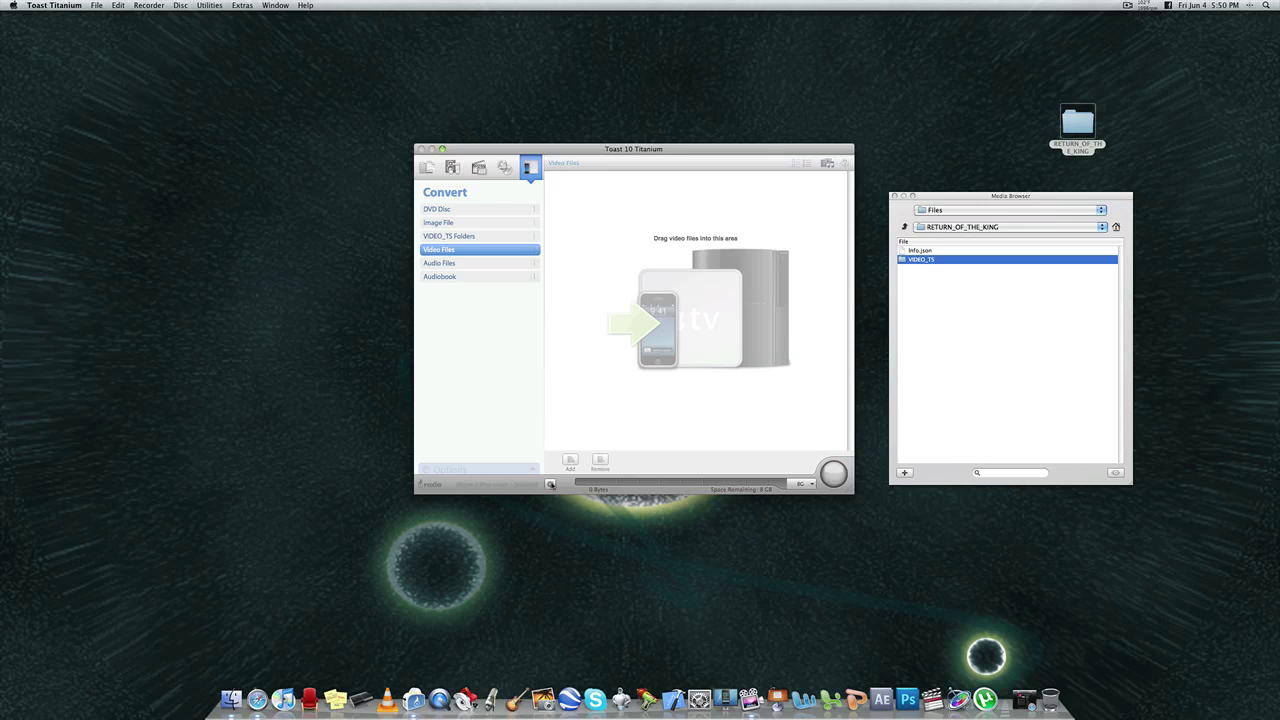
Step: Look through the Device list, then cancel Player Setup, keeping iPhone / iPod touch – Standard
{"action": "left_click", "coordinate": [620, 196]}
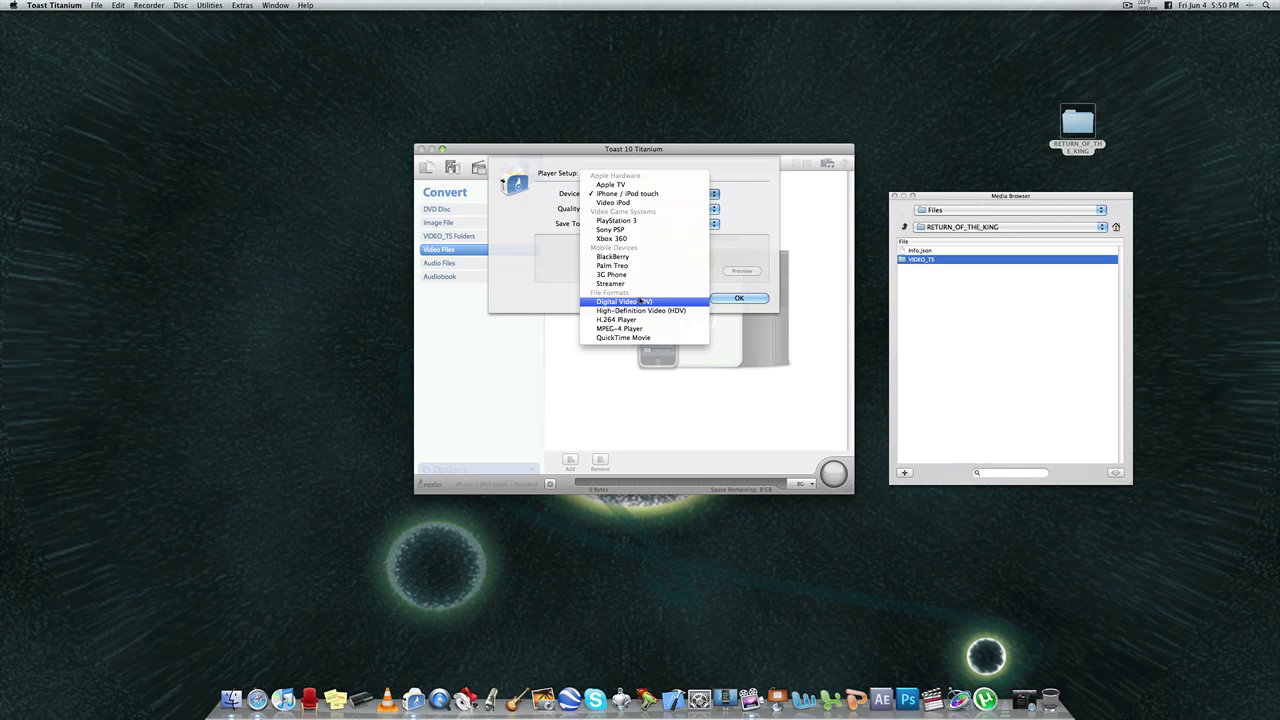
{"action": "left_click", "coordinate": [611, 288]}
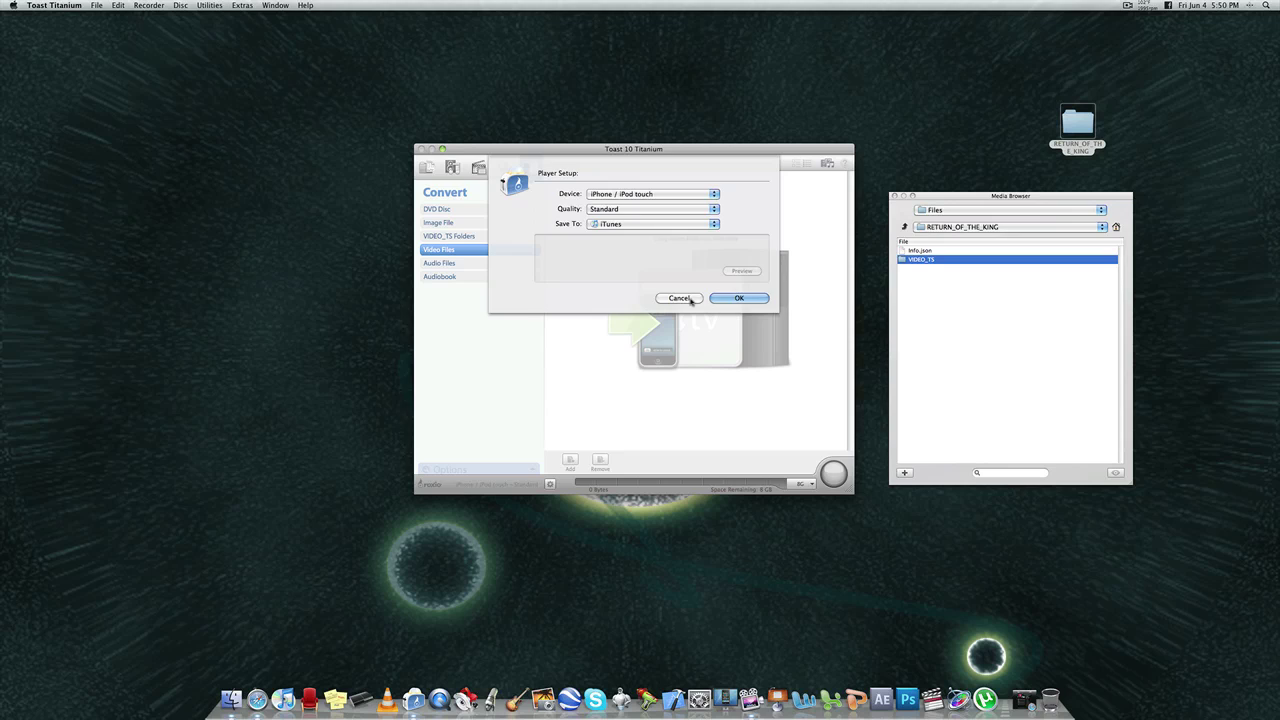
{"action": "left_click", "coordinate": [688, 298]}
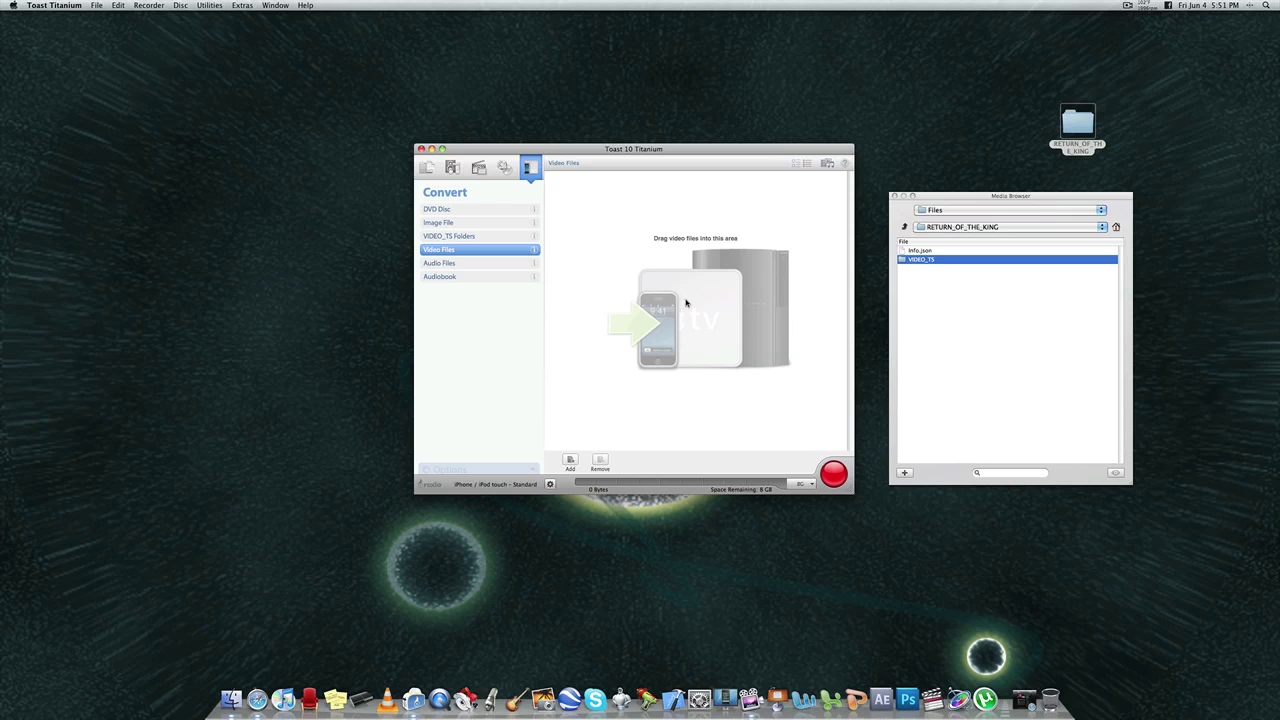
Step: Nudge the Toast window down and right, then slightly back up, toward the Media Browser
{"action": "left_click_drag", "start_coordinate": [610, 149], "coordinate": [620, 174]}
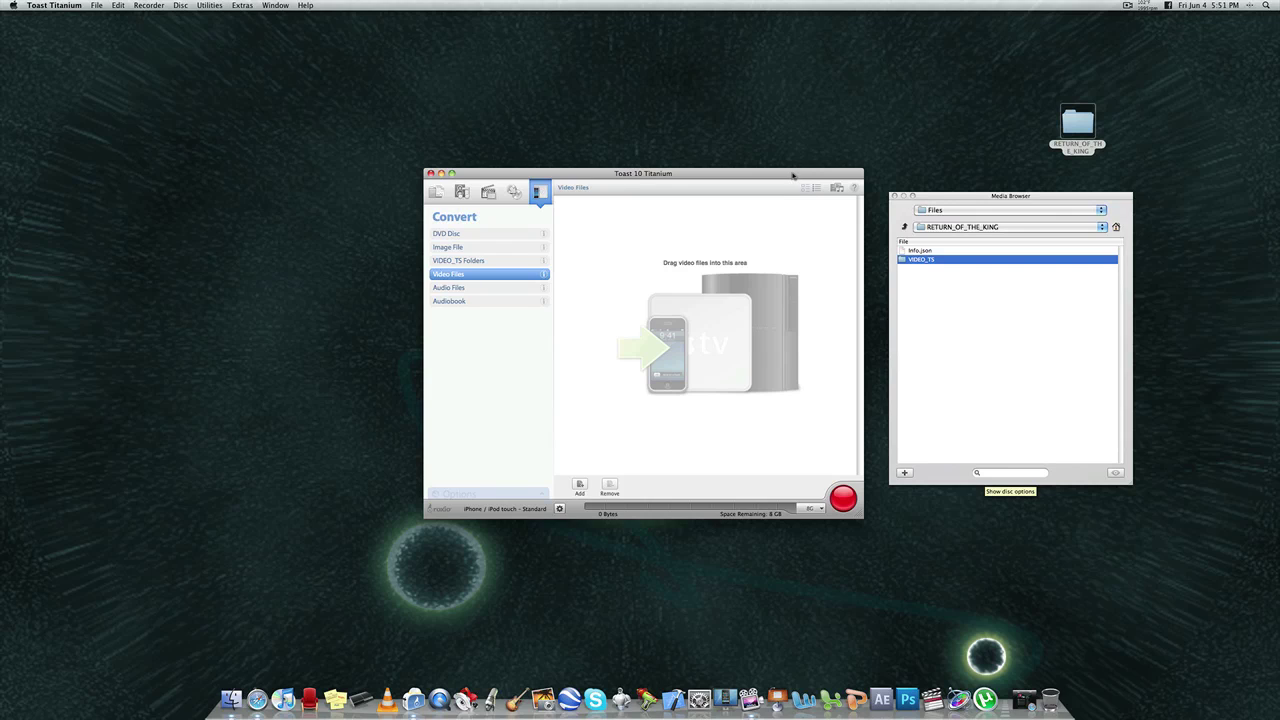
{"action": "left_click_drag", "start_coordinate": [795, 174], "coordinate": [795, 161]}
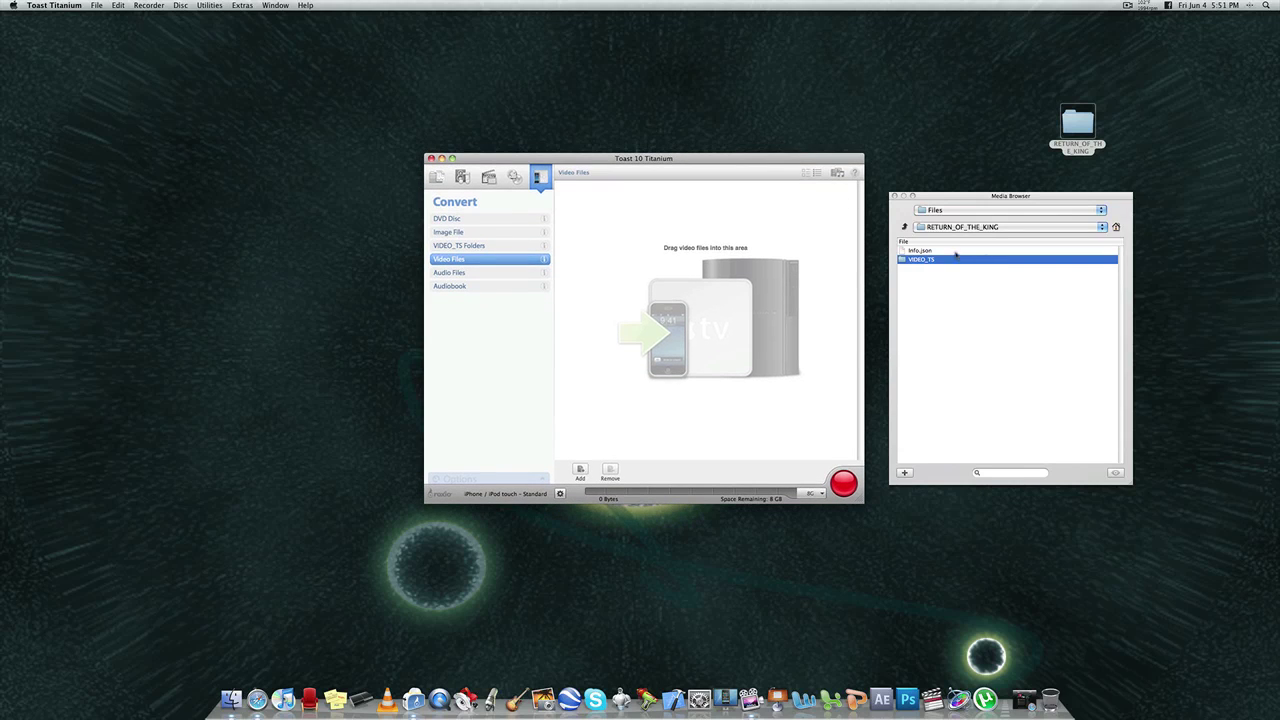